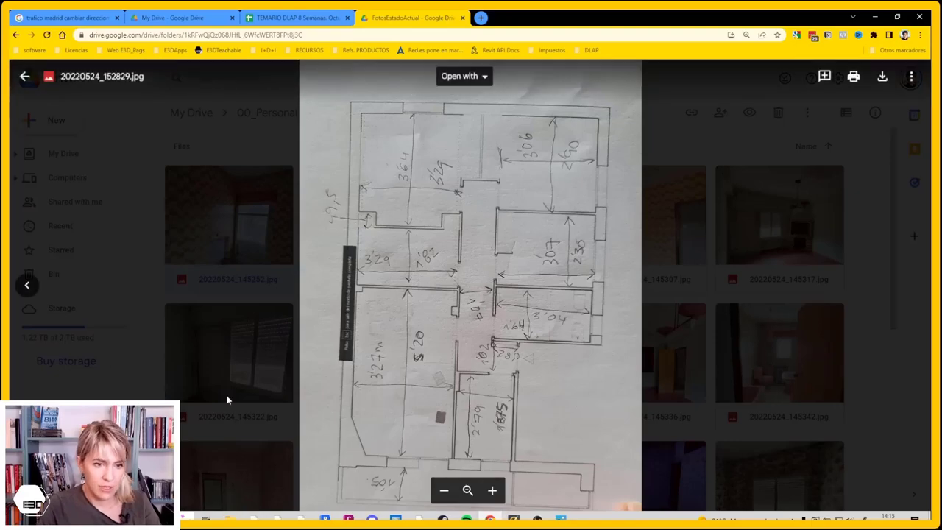
Close the plan sketch, open the first site photo, and browse through the existing-room photos
left_click(226, 399)
double_click(228, 243)
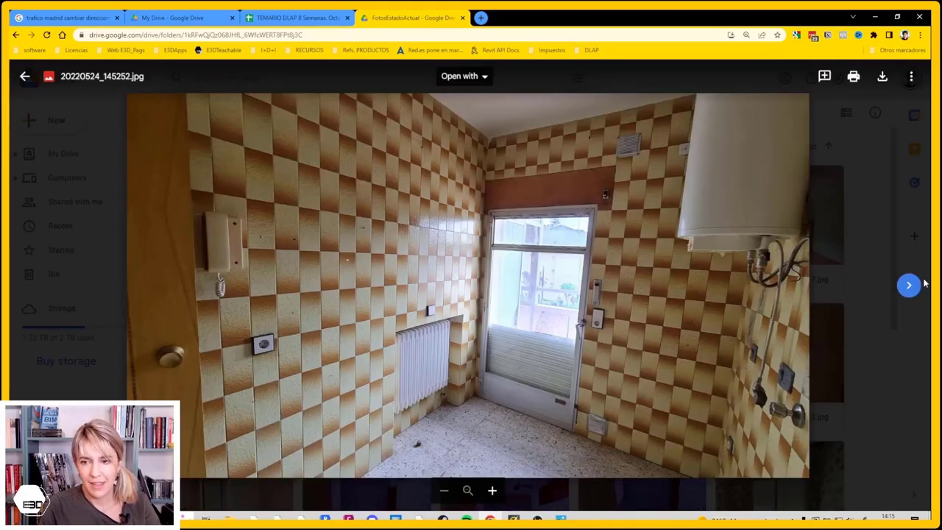
left_click(907, 292)
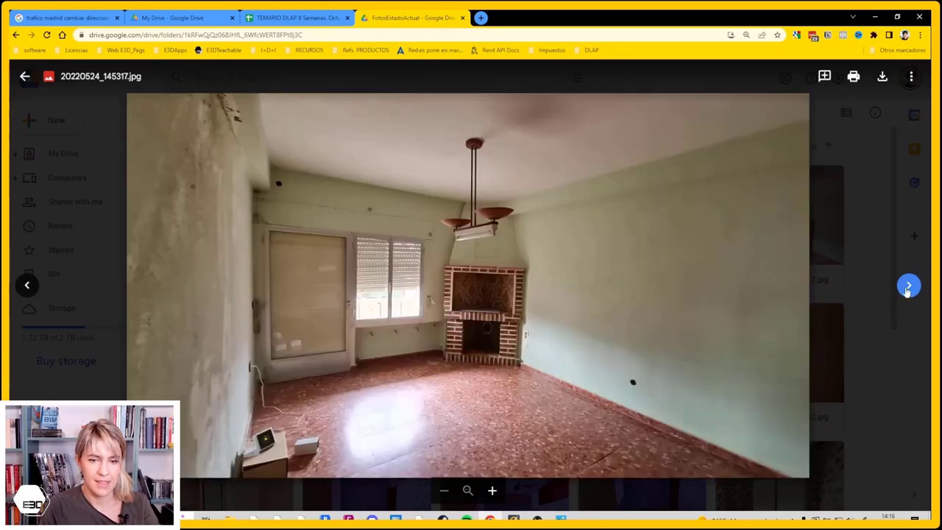
left_click(907, 292)
left_click(907, 292)
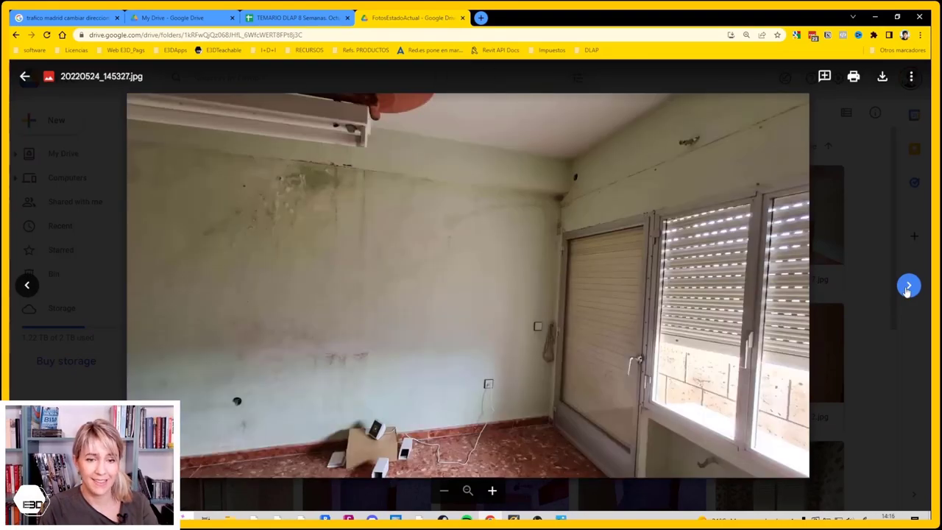
left_click(907, 291)
left_click(907, 291)
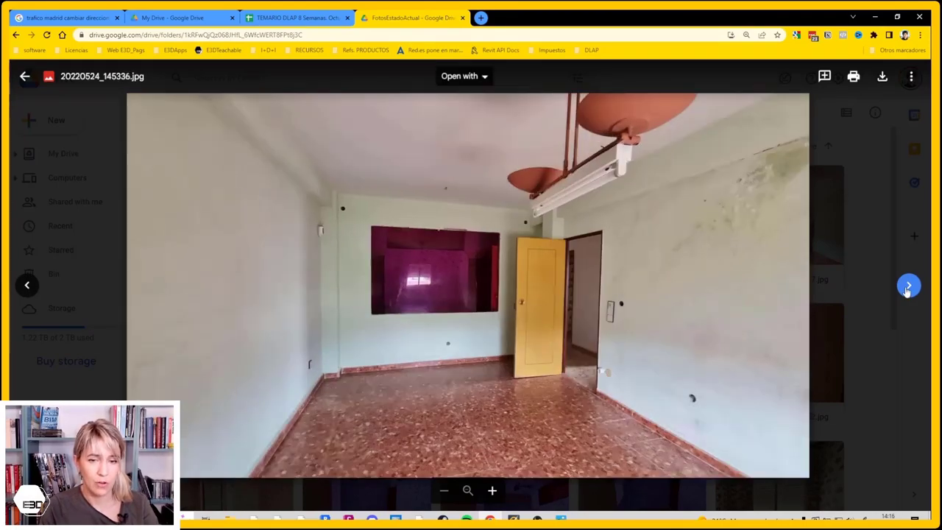
left_click(907, 291)
left_click(907, 291)
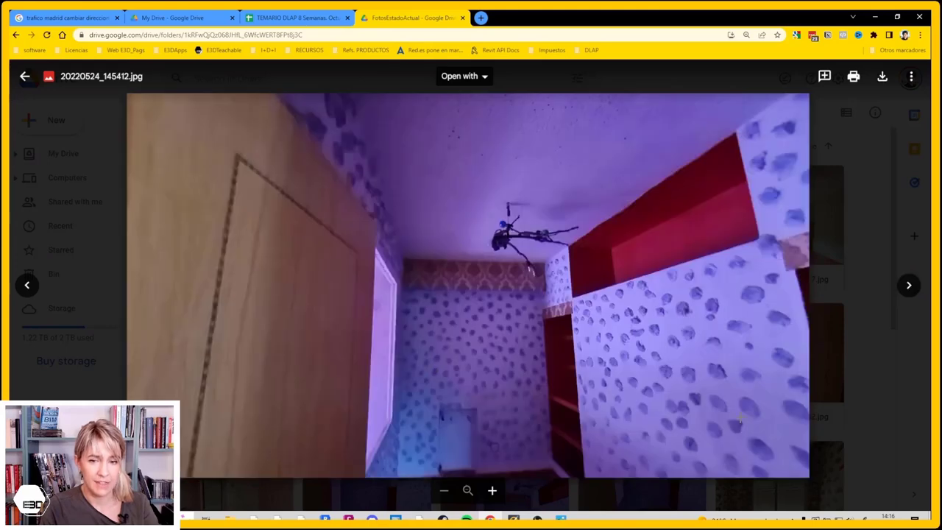
left_click(917, 288)
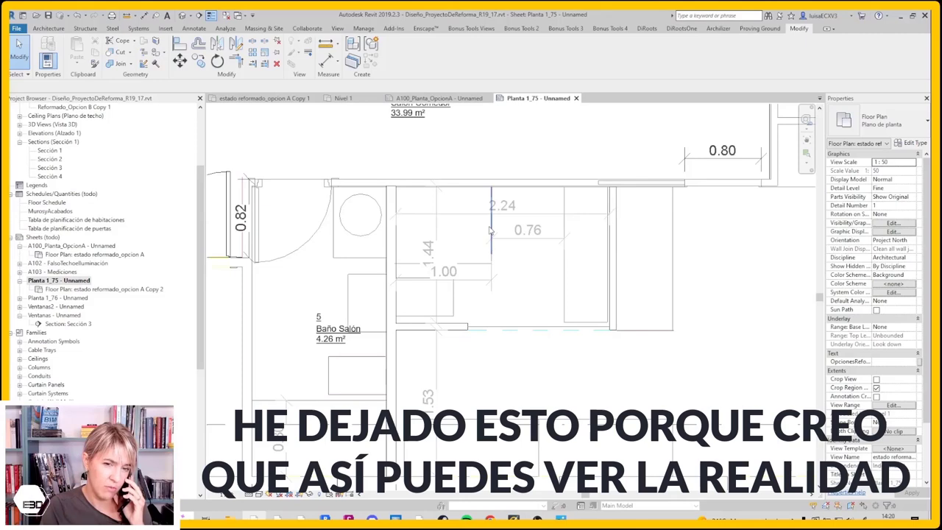
Adjust the bathroom detail lines so they measure 0.90 and 0.86
scroll(456, 274, "down", 1)
scroll(417, 296, "up", 3)
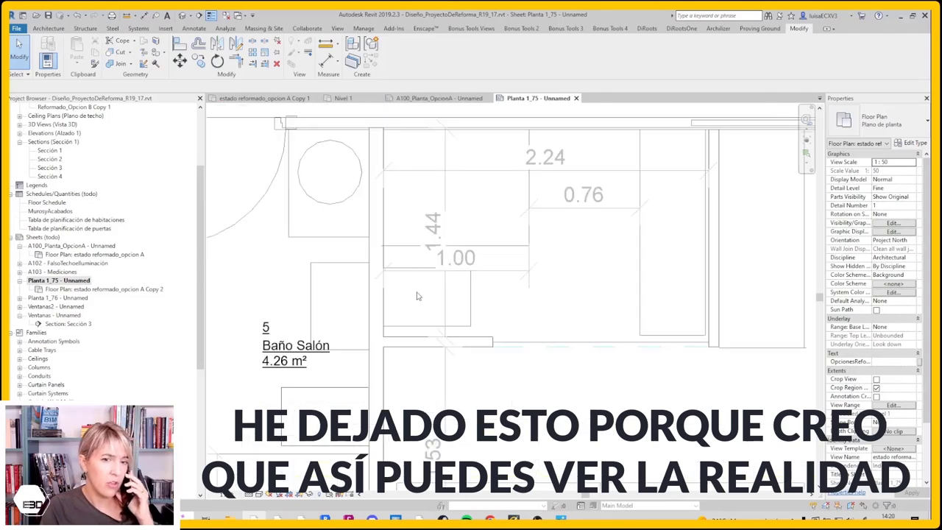
scroll(389, 289, "down", 2)
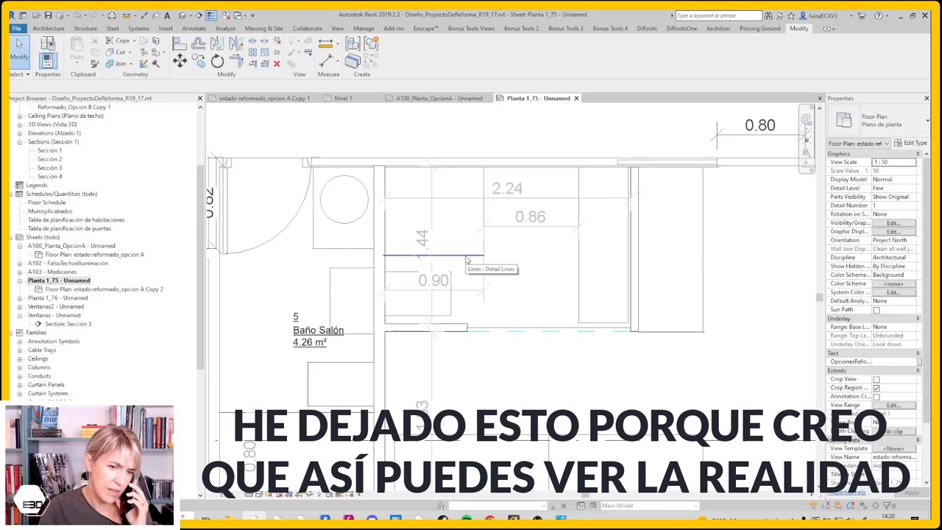
left_click(434, 280)
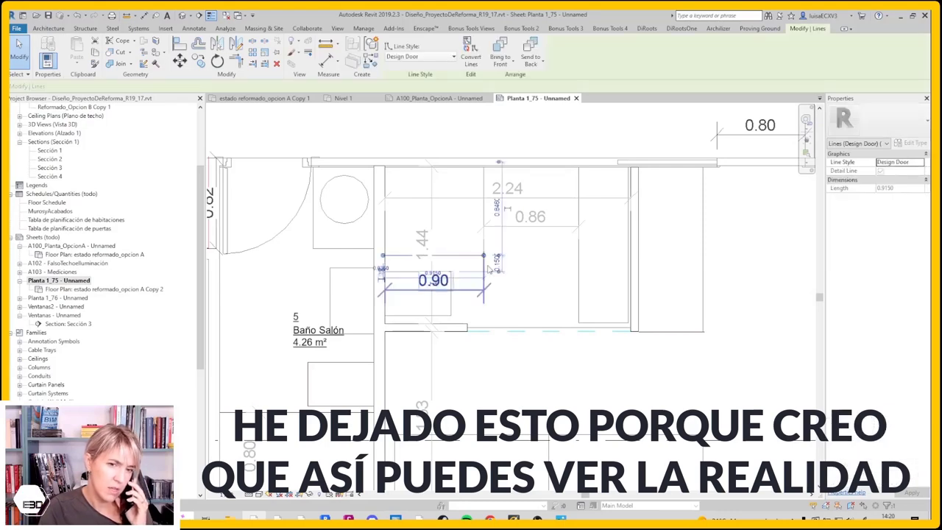
left_click(531, 268)
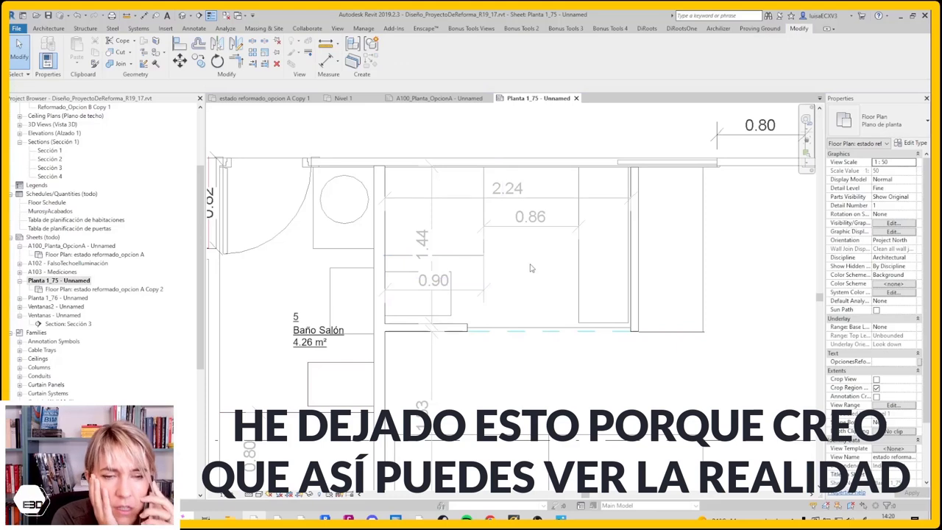
left_click(473, 230)
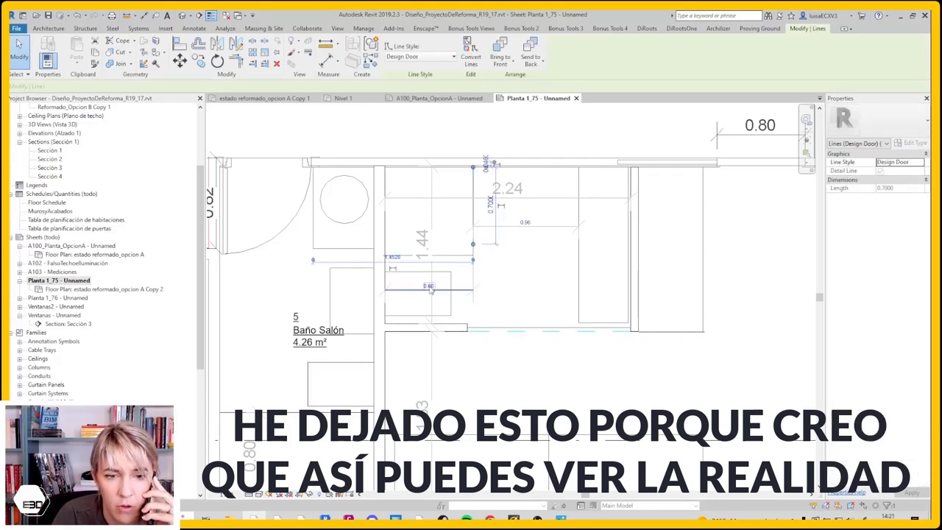
type(".9")
left_click(546, 286)
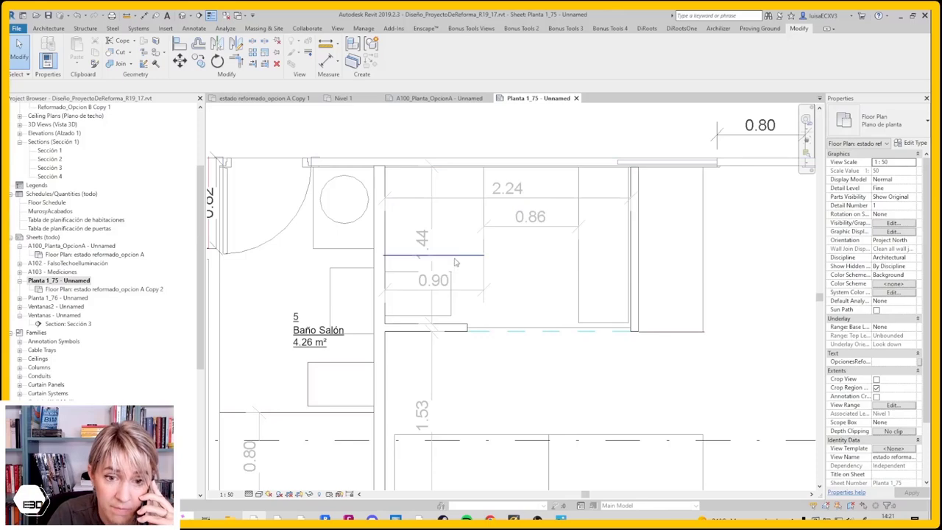
Extend the 0.86 dimension string with an added 0.48 segment
scroll(505, 264, "down", 1)
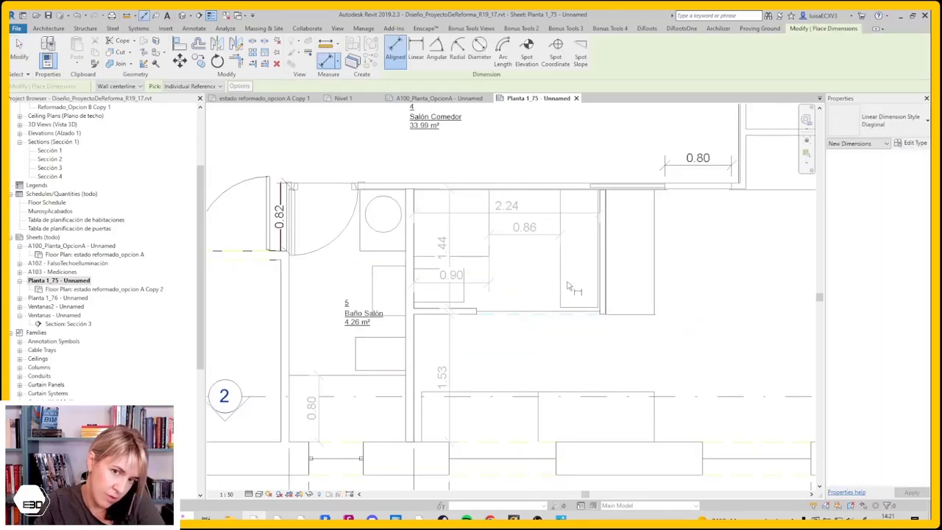
left_click(548, 236)
scroll(592, 257, "up", 5)
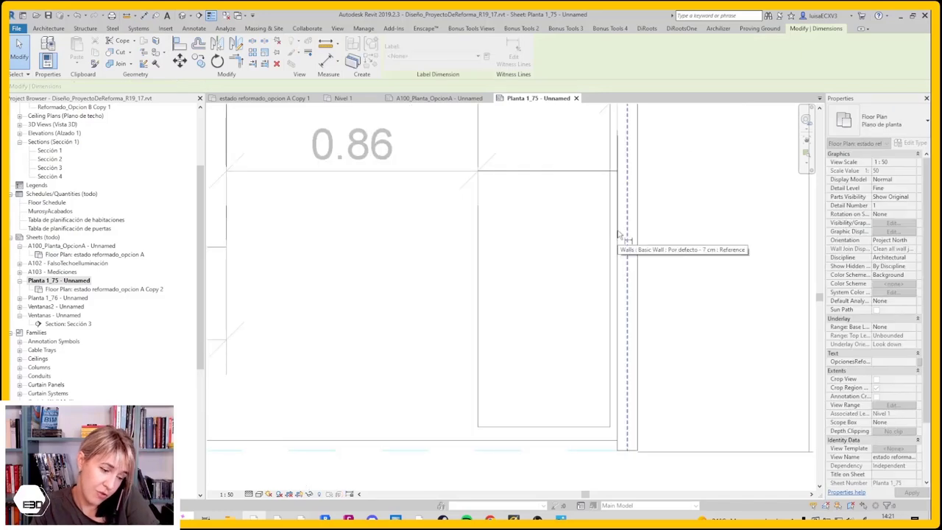
scroll(556, 340, "down", 2)
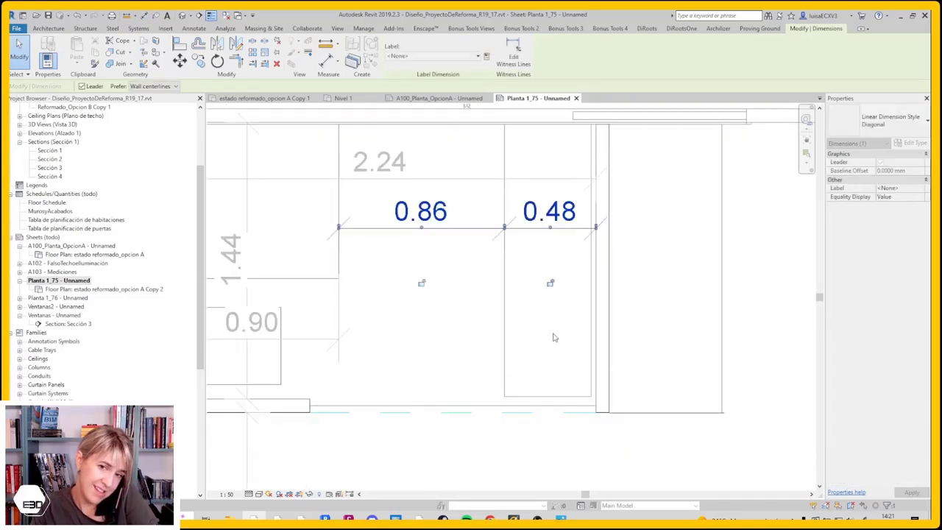
left_click(551, 329)
Select the bathroom room and a wall to check their extent
scroll(550, 328, "down", 1)
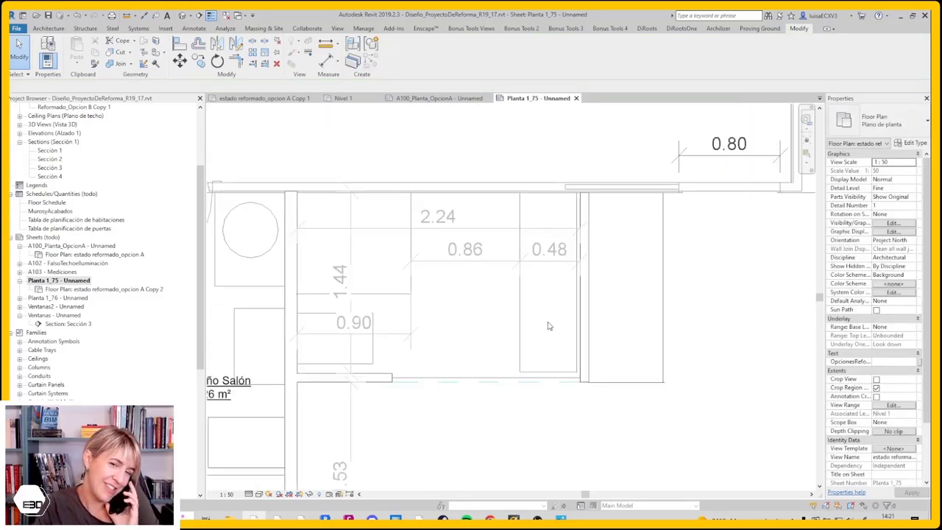
scroll(546, 324, "down", 1)
scroll(546, 324, "down", 1)
left_click(504, 297)
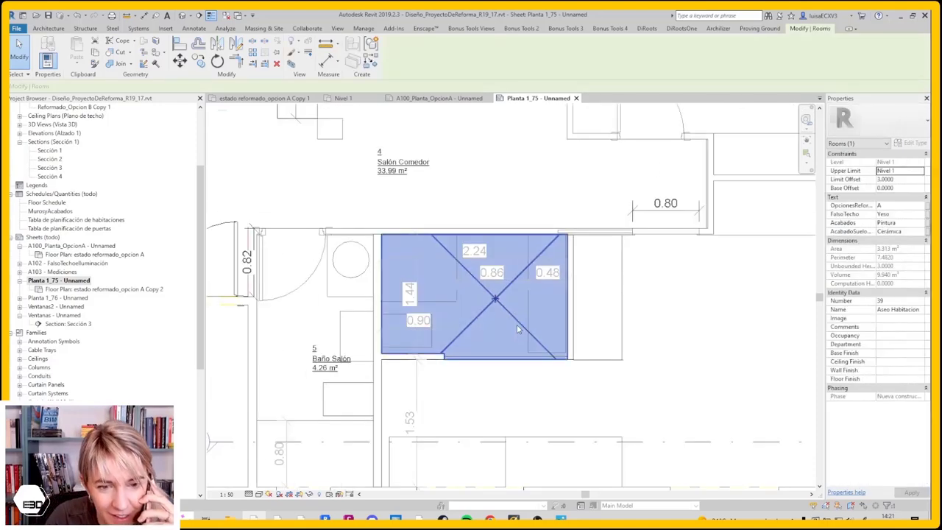
left_click(620, 431)
scroll(622, 426, "down", 1)
scroll(621, 426, "up", 2)
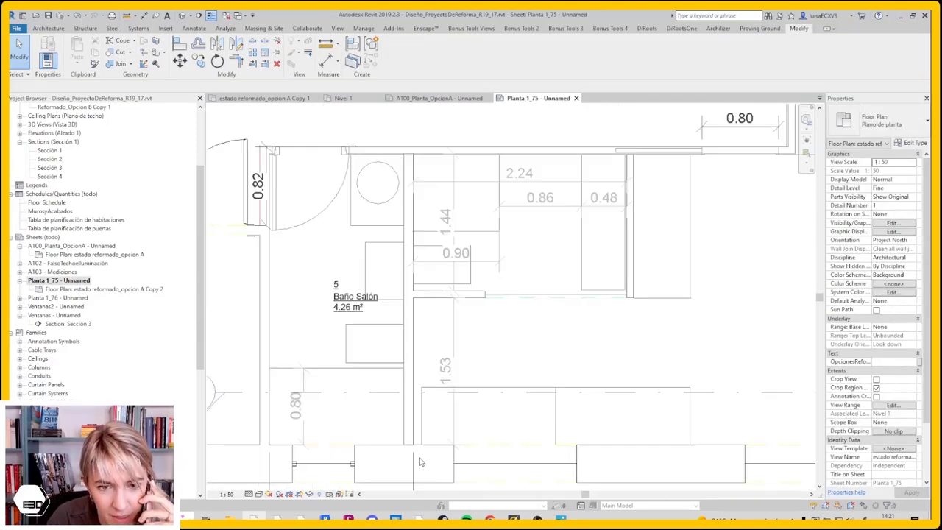
scroll(515, 309, "up", 2)
left_click(486, 301)
left_click(474, 327)
key("d")
key("l")
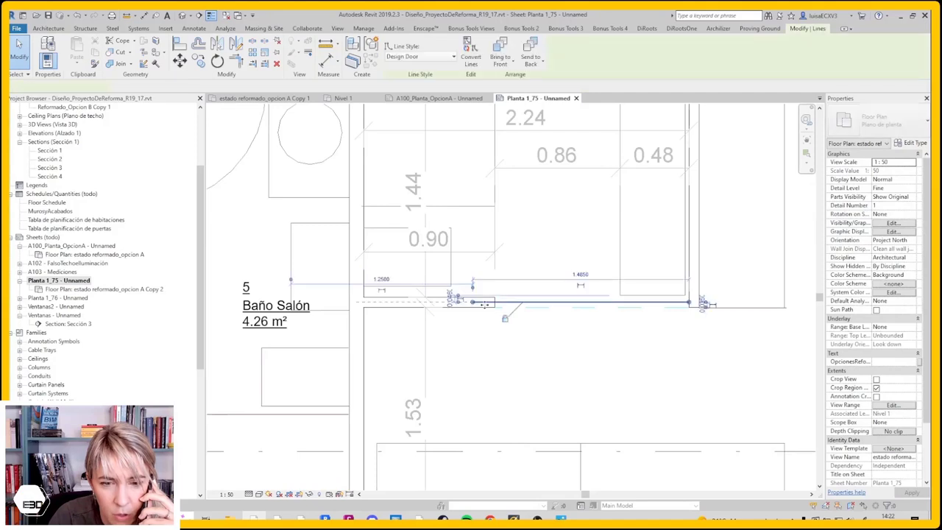
key("Escape")
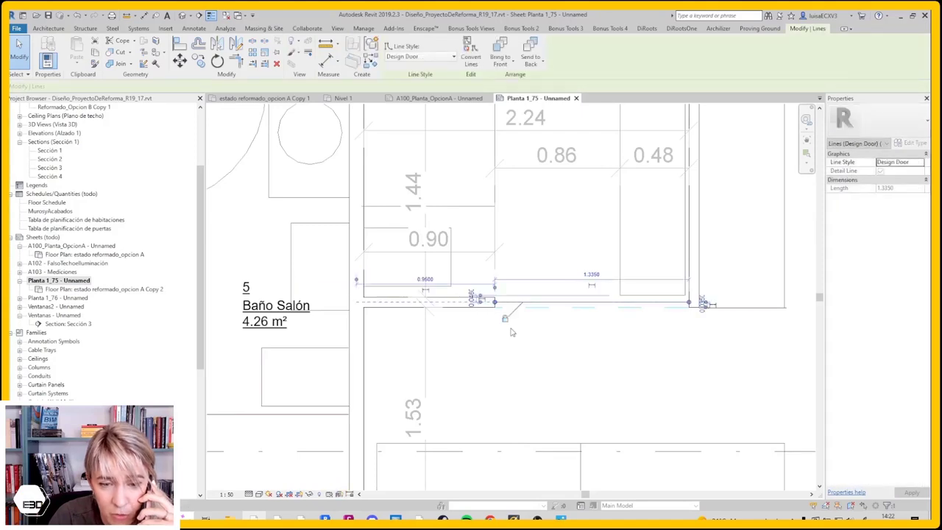
key("Escape")
scroll(494, 348, "down", 2)
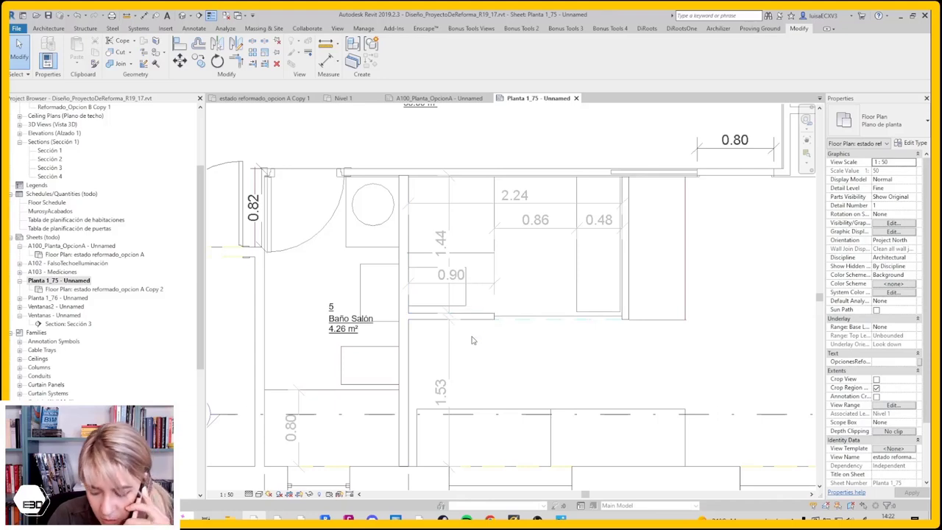
scroll(398, 189, "down", 1)
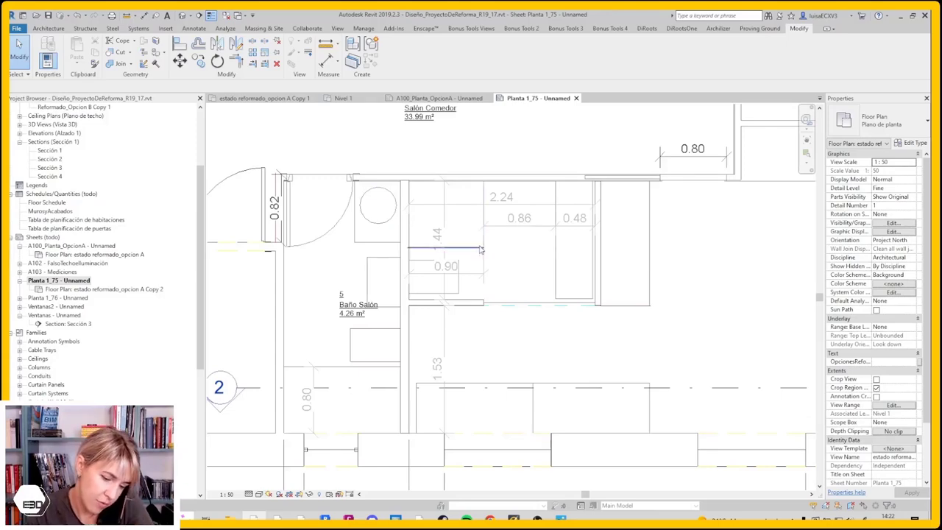
key("d")
key("i")
scroll(478, 253, "up", 3)
scroll(477, 279, "down", 3)
scroll(475, 293, "down", 3)
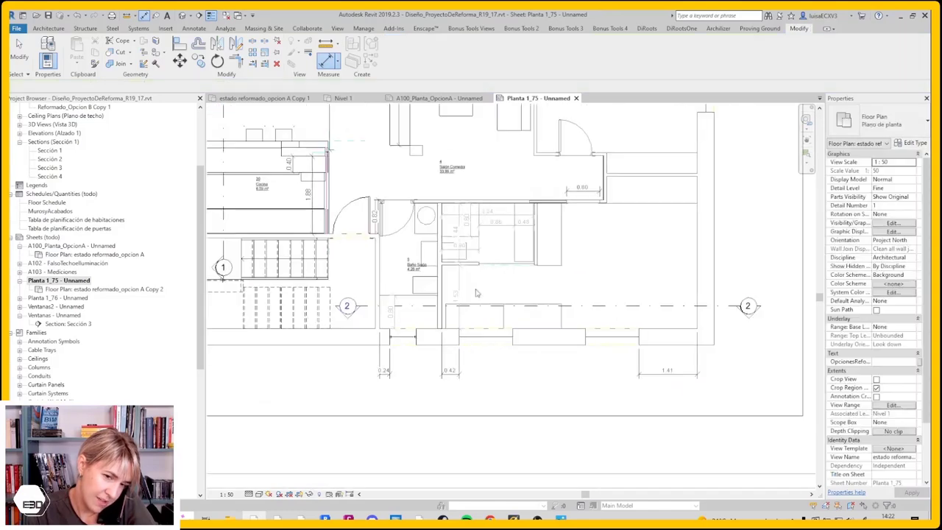
key("Escape")
left_click(445, 339)
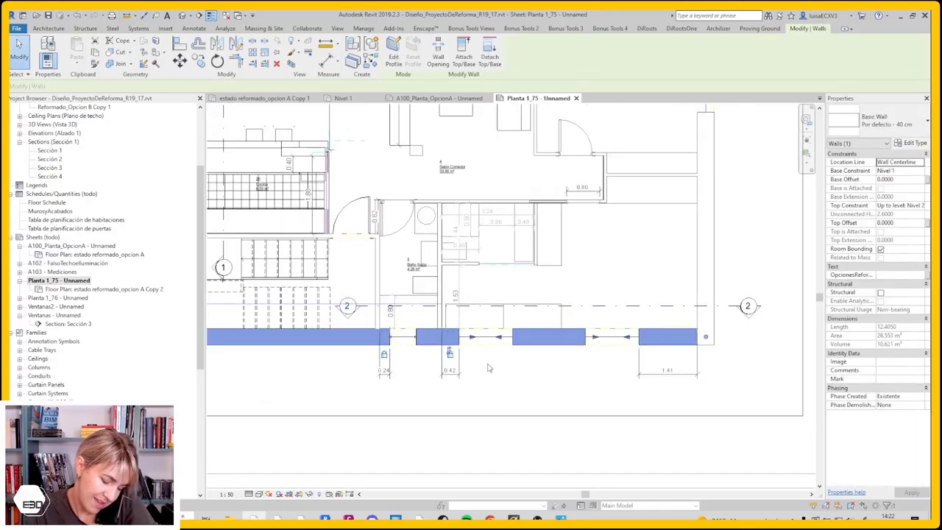
scroll(442, 309, "up", 2)
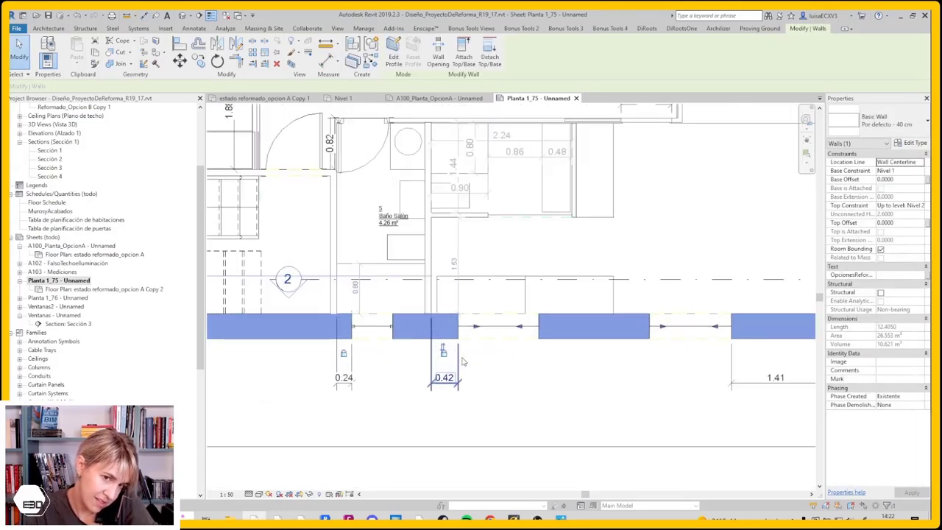
left_click(489, 264)
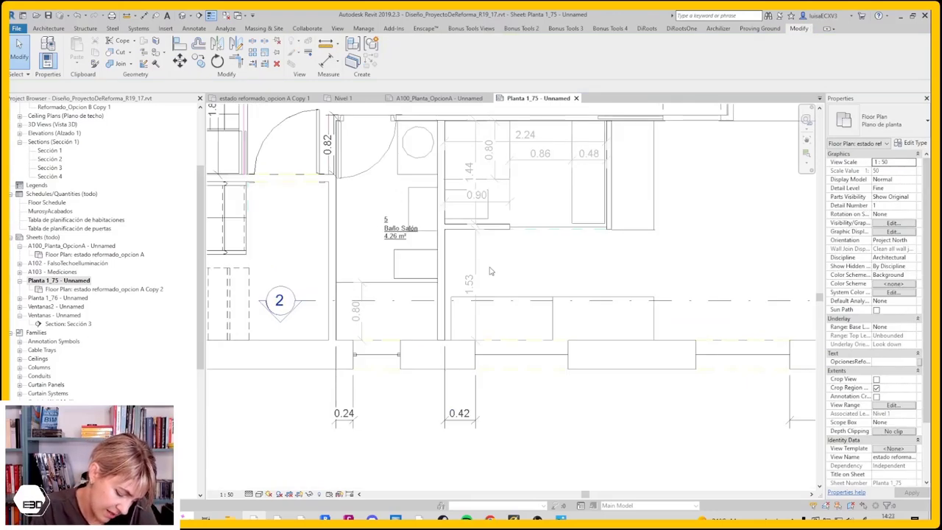
scroll(490, 271, "down", 1)
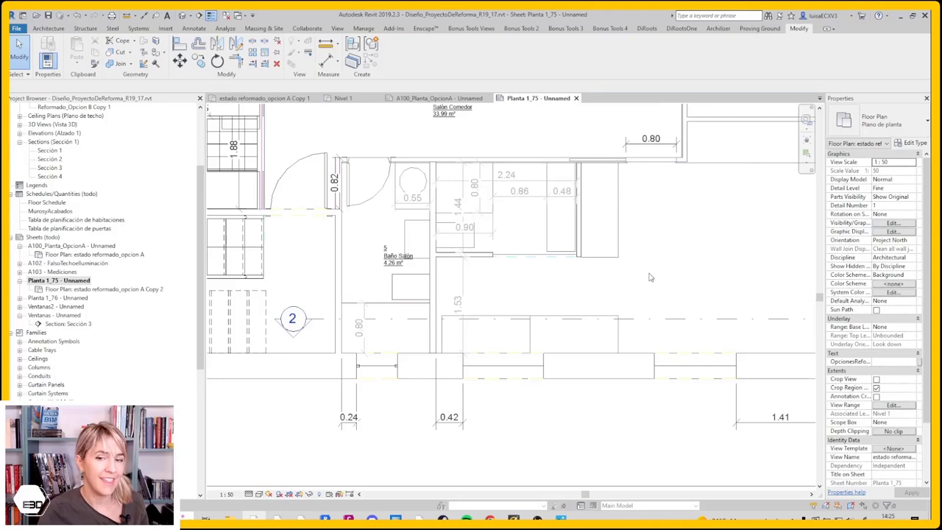
Select a room in the Revit bathroom floor plan
left_click(649, 277)
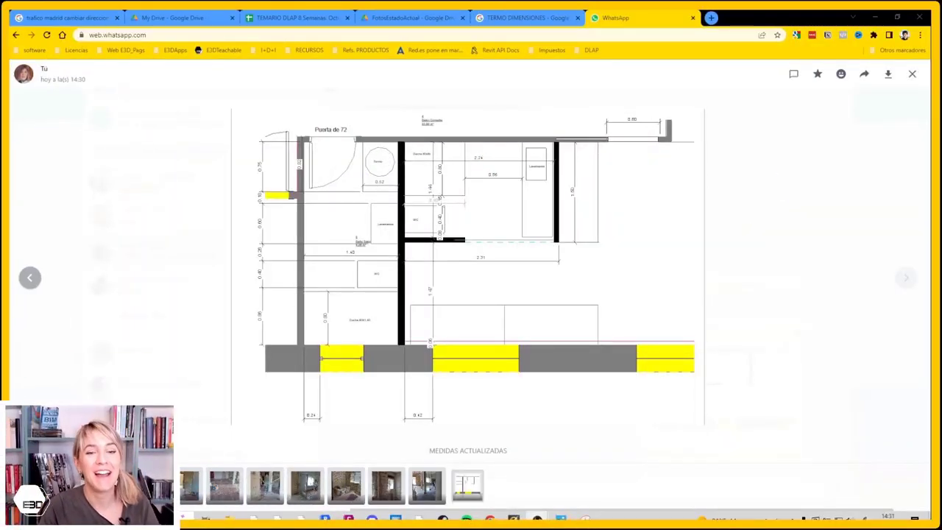
Zoom in and out on the MEDIDAS ACTUALIZADAS plan image, then minimize Chrome
left_click(442, 183)
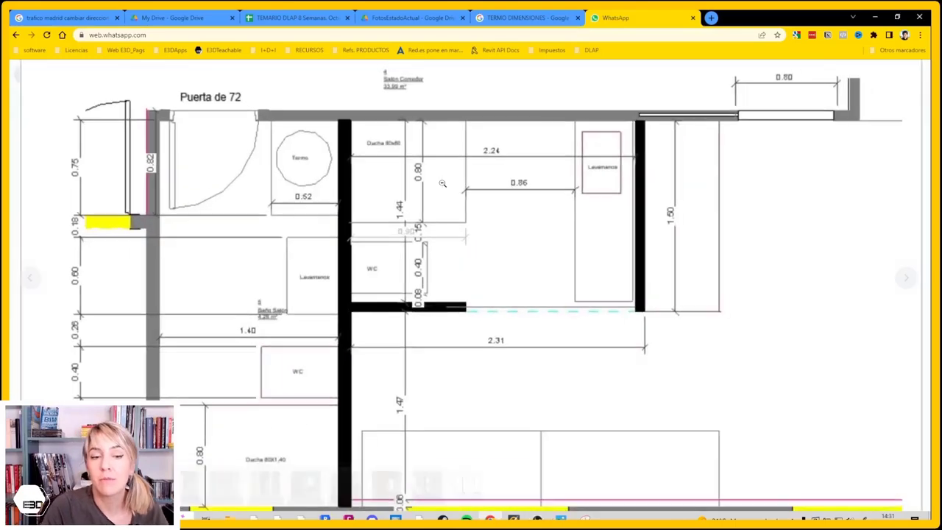
left_click(507, 270)
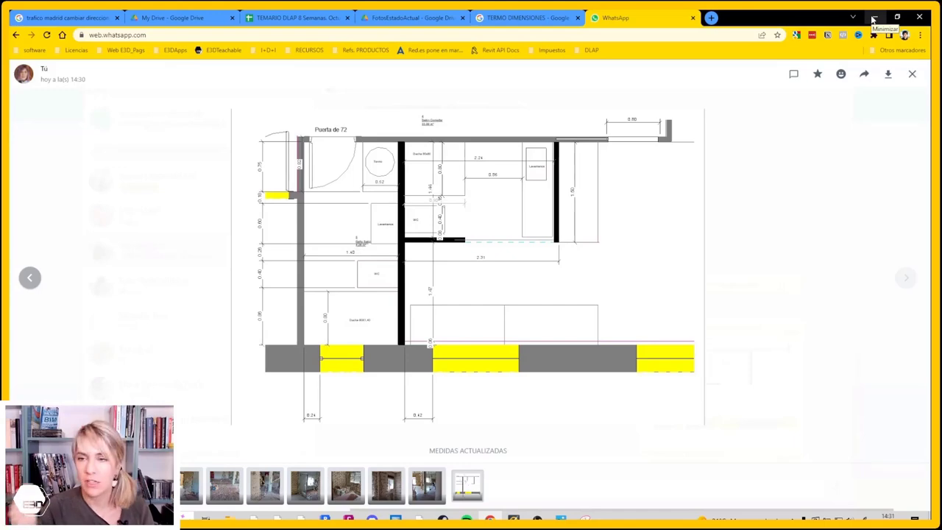
left_click(872, 18)
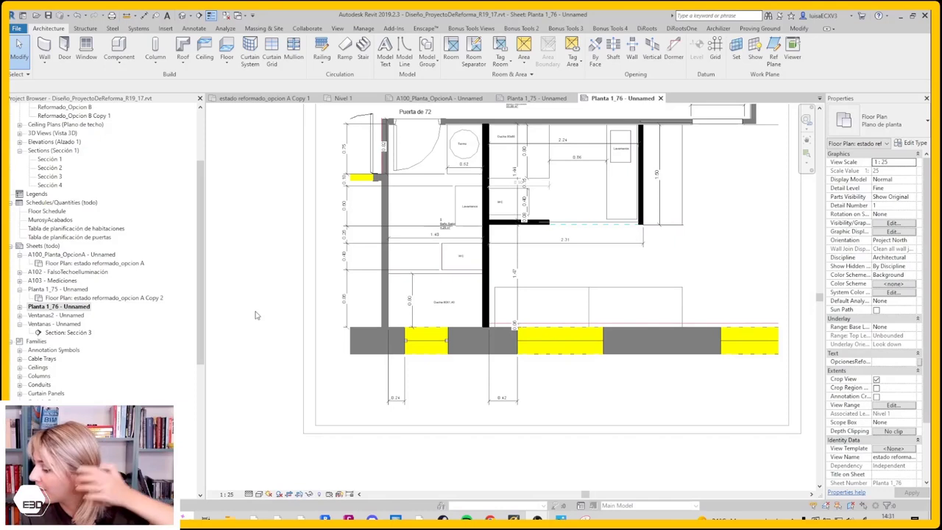
Zoom out on the Planta 1_76 sheet and switch to the estado reformado opcion A Copy 1 view
scroll(280, 346, "down", 1)
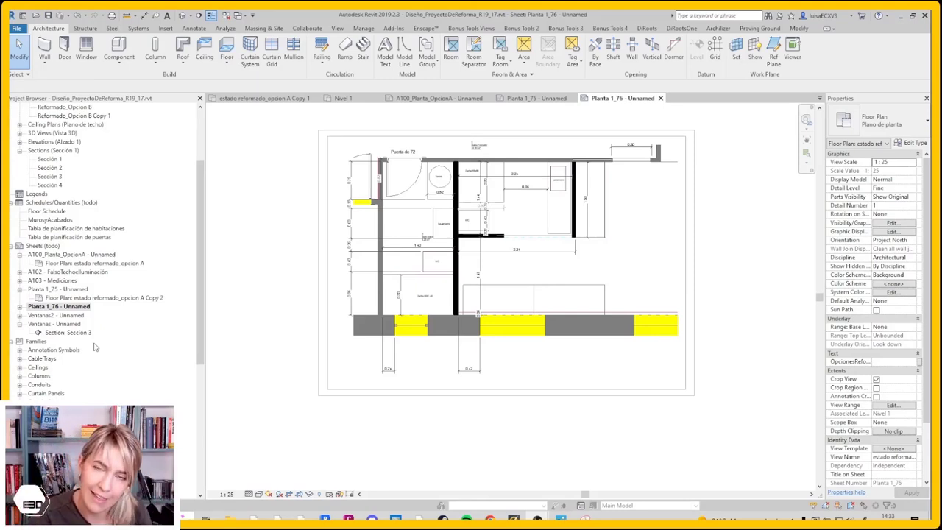
left_click(301, 98)
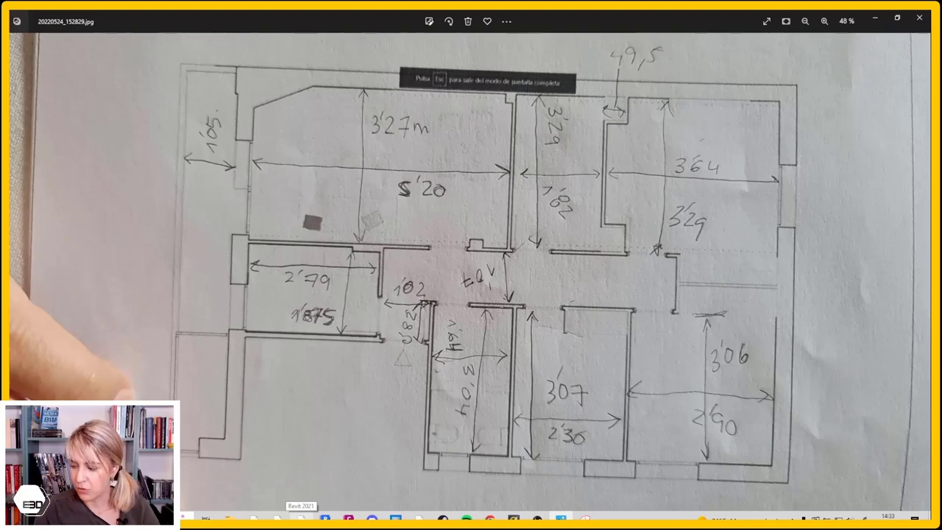
Return to Revit showing the estado reformado_opcion A Copy 1 floor plan
left_click(300, 517)
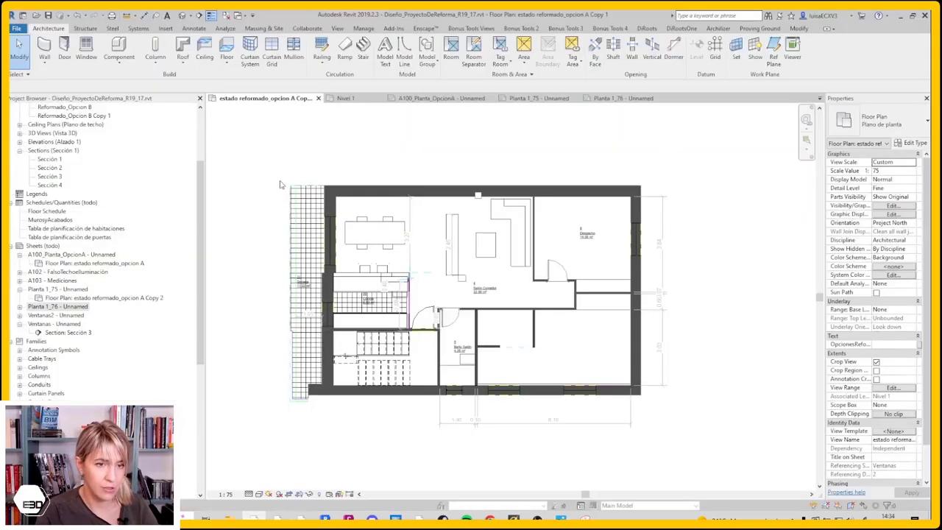
Show the A100_Planta_OpcionA sheet, then cycle views through Planta 1_75 to Planta 1_76
left_click(420, 98)
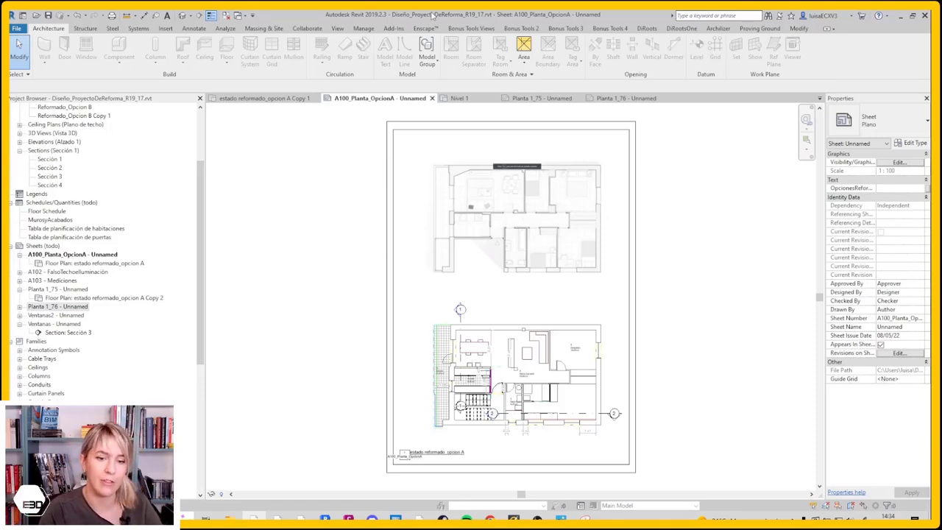
key("ctrl+Tab")
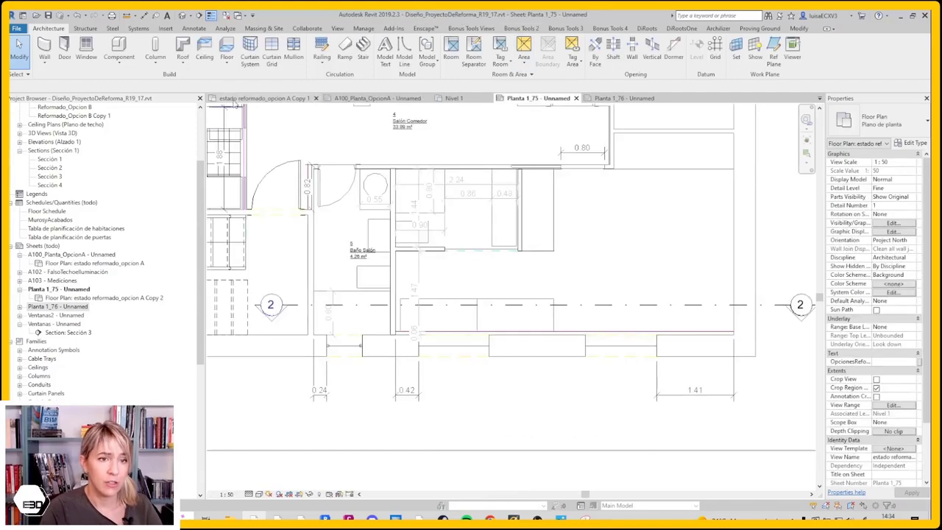
key("ctrl+Tab")
key("ctrl+Tab")
Preview several earlier project versions and open Diseño_ProyectoDeReforma_R19_07Fin.rvt
left_click(16, 28)
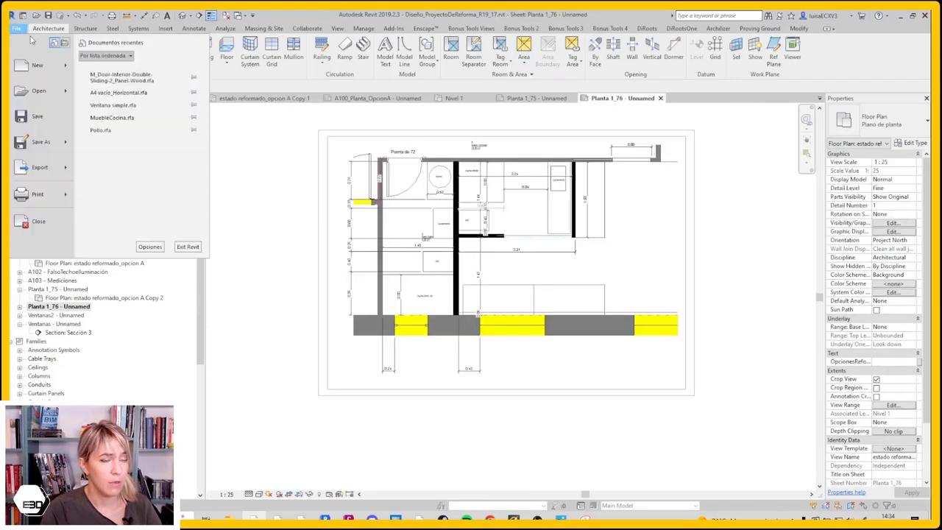
left_click(28, 94)
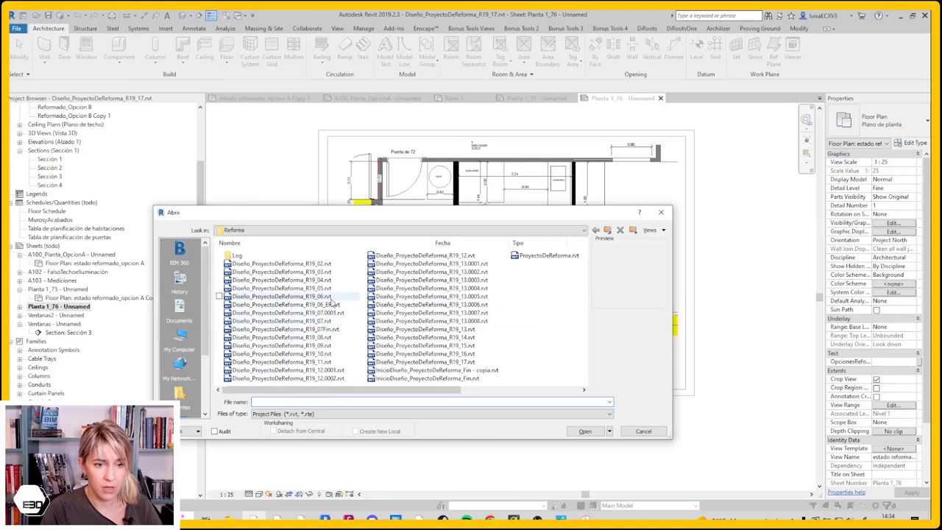
left_click(332, 289)
left_click(329, 304)
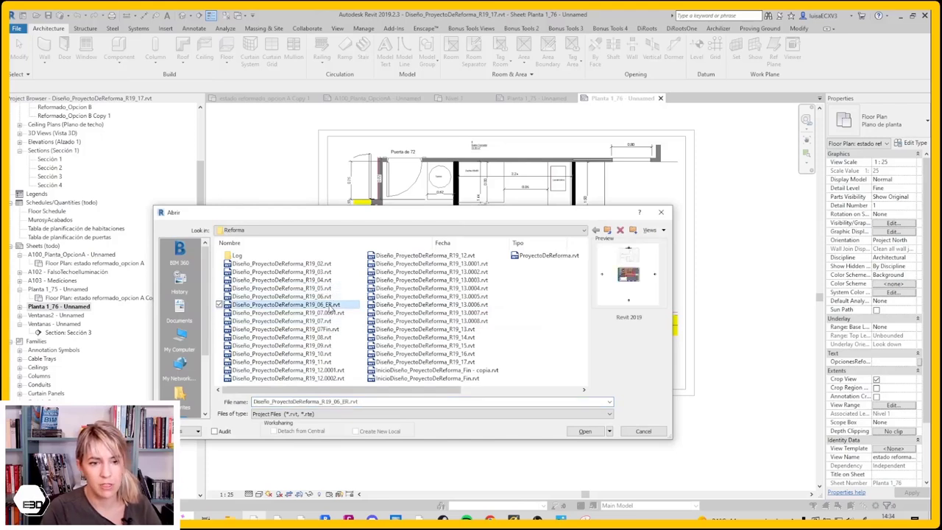
left_click(327, 345)
left_click(327, 331)
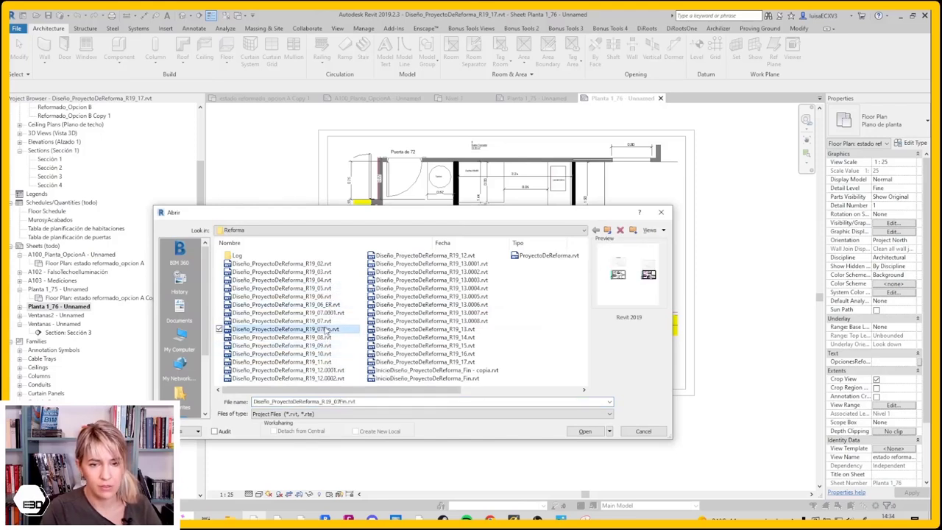
left_click(325, 305)
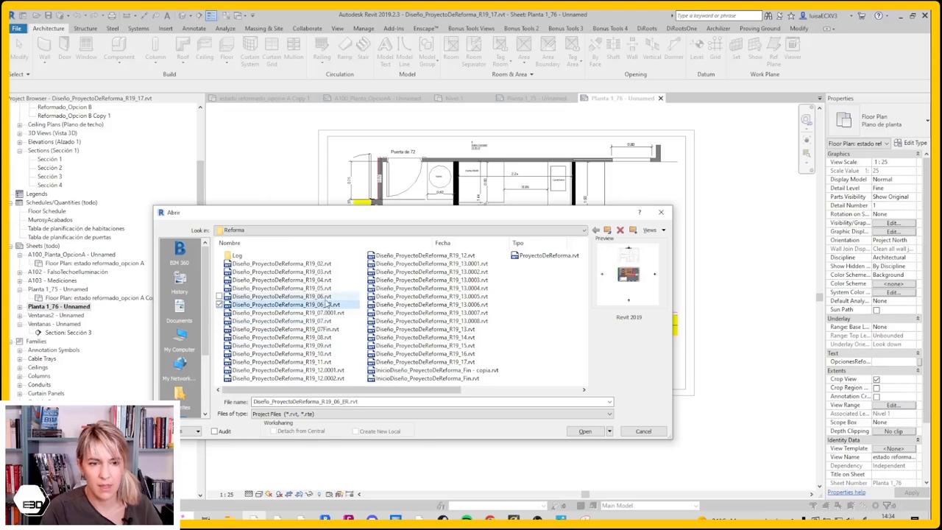
left_click(324, 296)
left_click(335, 329)
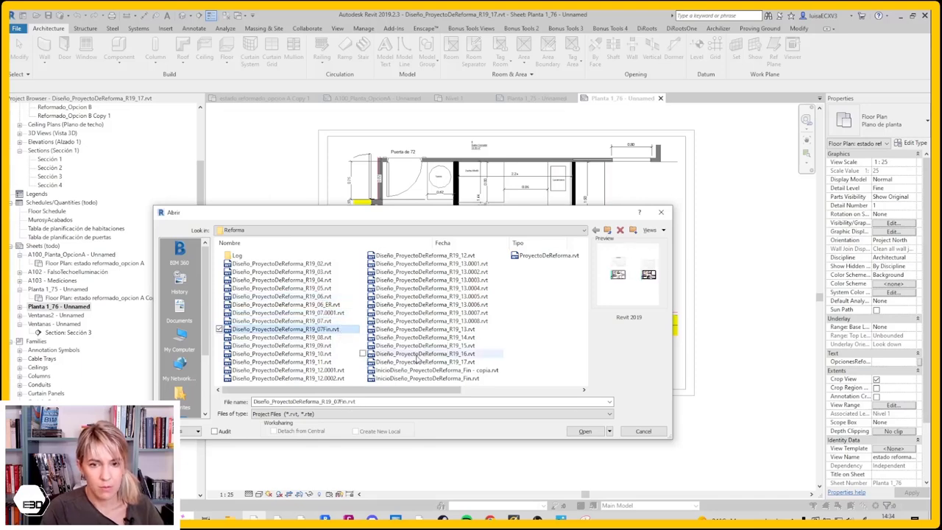
left_click(585, 431)
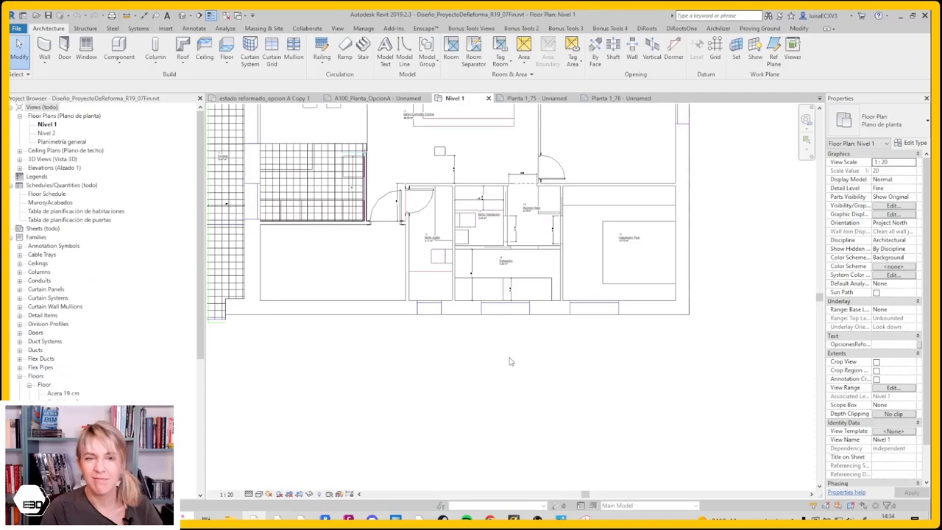
Scroll around the Nivel 1 plans, then switch to the default {3D} view of R19_07Fin
scroll(441, 359, "down", 2)
scroll(436, 360, "down", 2)
scroll(436, 361, "down", 2)
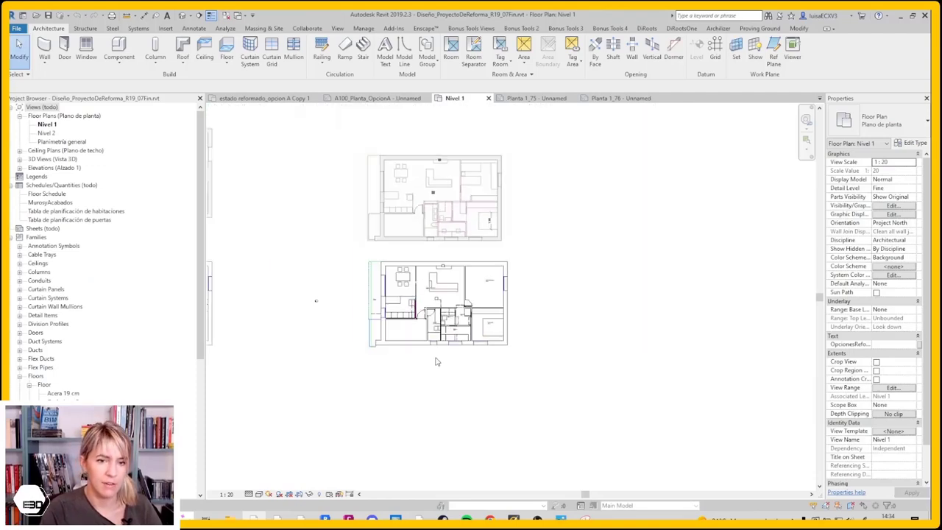
scroll(498, 253, "down", 1)
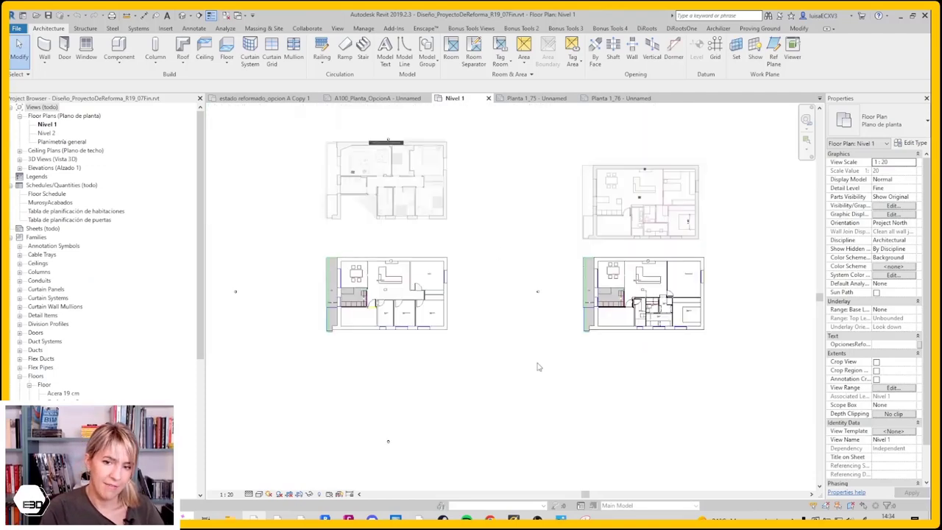
scroll(640, 276, "up", 2)
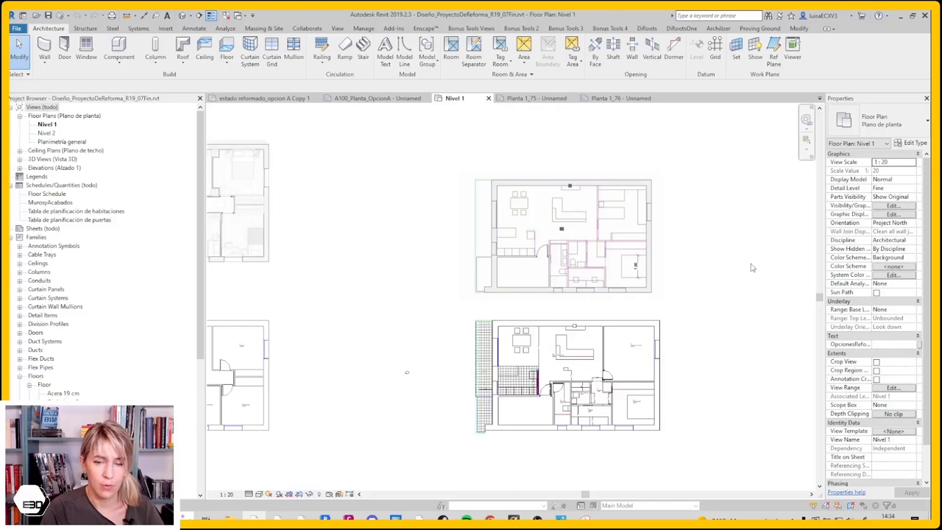
scroll(488, 253, "down", 1)
scroll(403, 247, "up", 2)
scroll(379, 309, "up", 2)
scroll(378, 310, "up", 1)
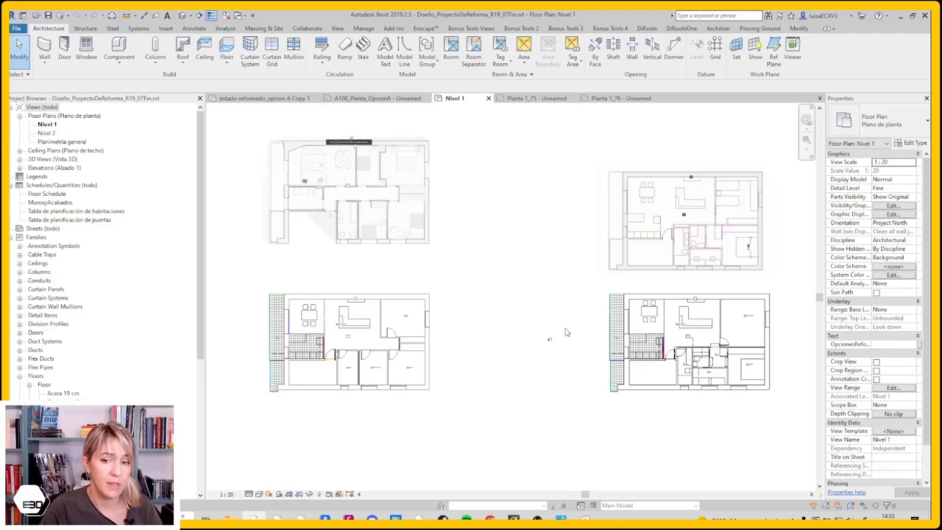
left_click(182, 15)
scroll(431, 371, "up", 3)
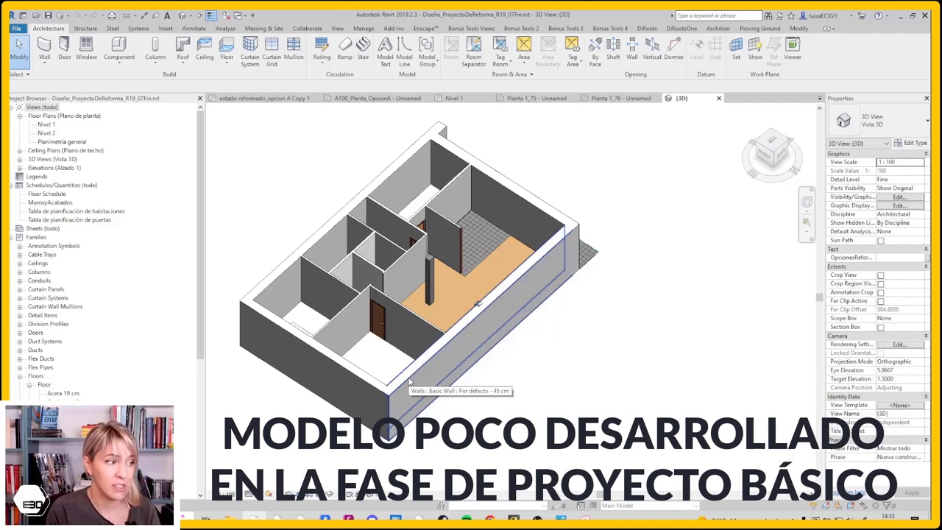
Select the long exterior wall and the back wall in 3D to check them
left_click(410, 381)
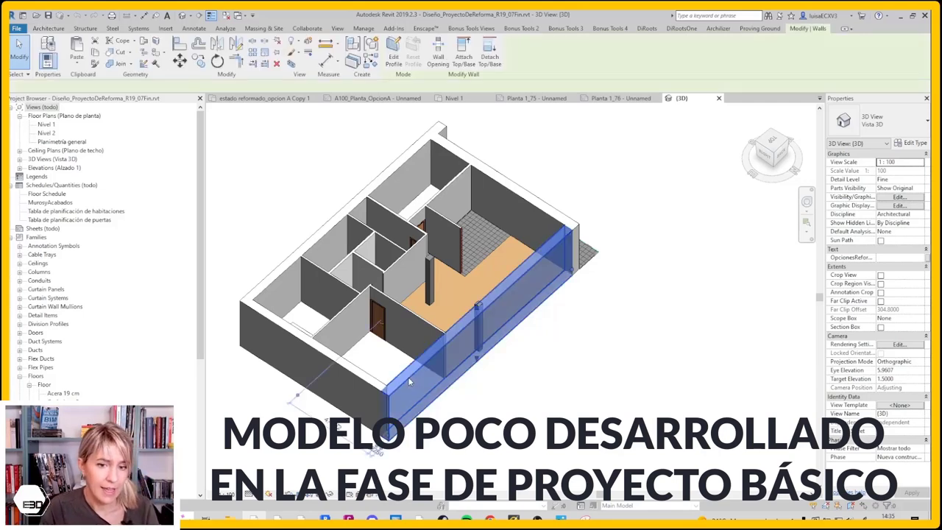
key("Escape")
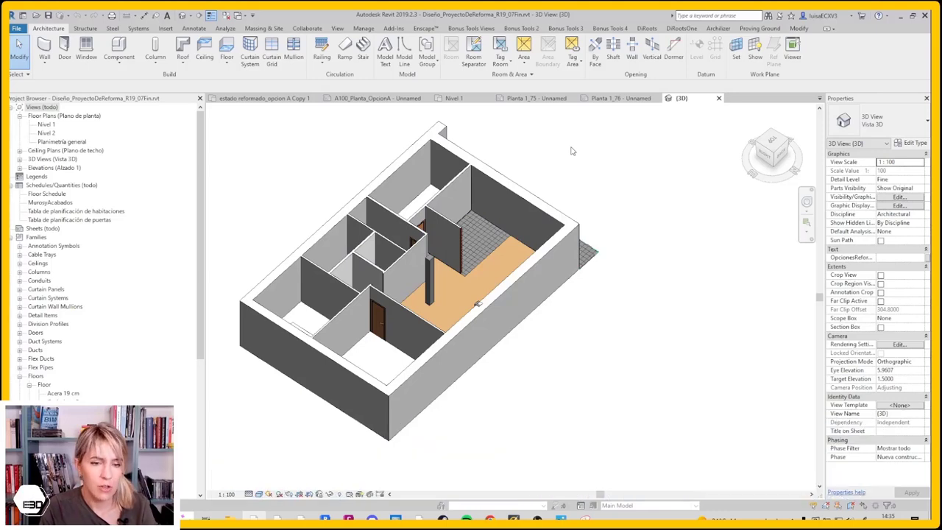
left_click(548, 187)
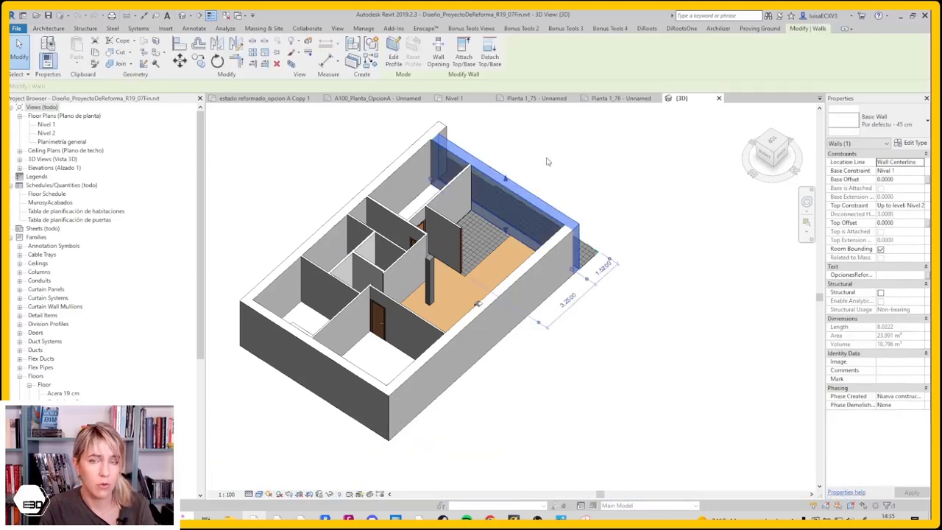
left_click(546, 161)
scroll(319, 206, "down", 1)
scroll(269, 226, "down", 1)
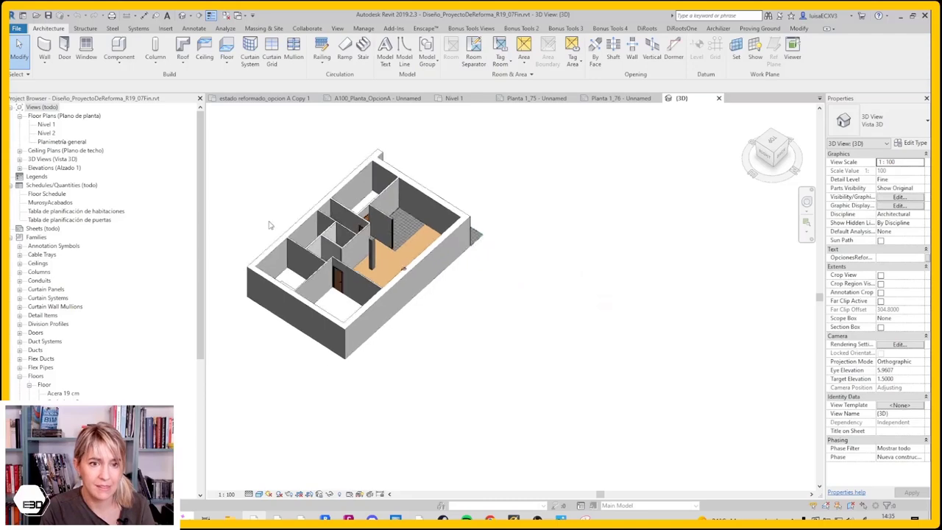
scroll(363, 256, "up", 2)
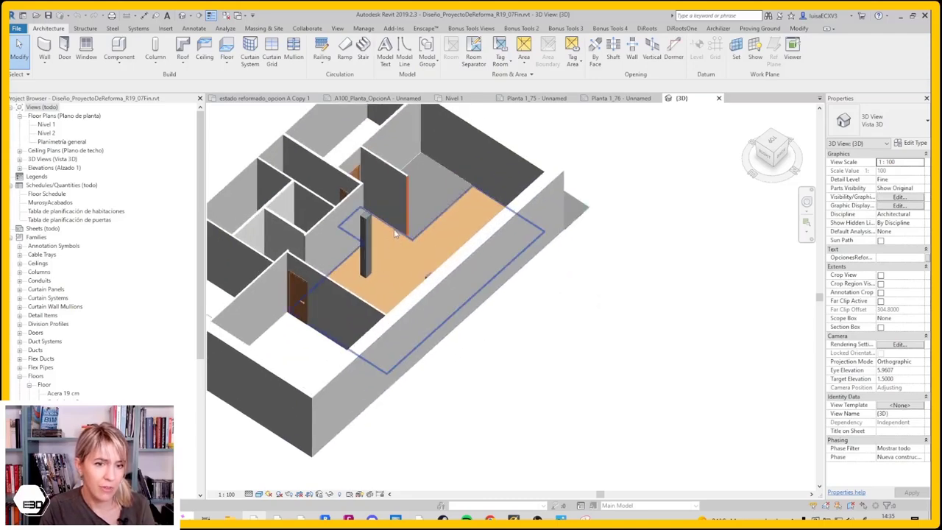
Select the wooden floor, tiled ceramic floor and paving strip beside the house
left_click(420, 283)
mouse_move(597, 344)
middle_mouse_down("shift")
mouse_move(537, 301)
mouse_move(571, 393)
middle_mouse_up("shift")
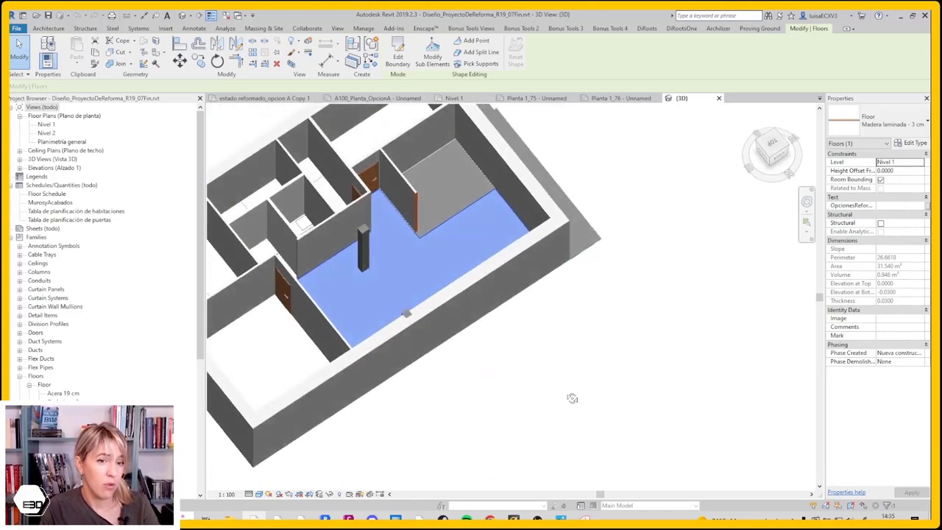
left_click(458, 225)
left_click(568, 274)
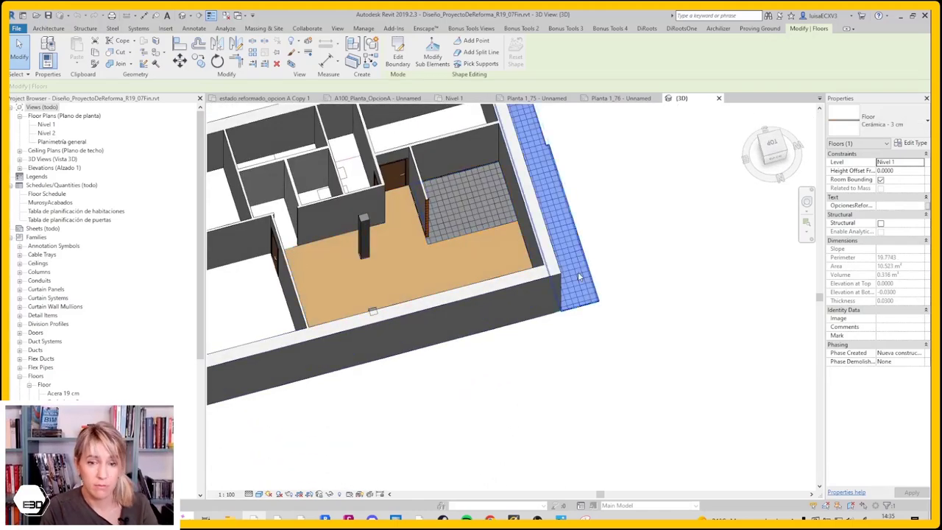
scroll(577, 272, "down", 3)
mouse_move(652, 315)
middle_mouse_down("shift")
mouse_move(623, 332)
mouse_move(422, 359)
mouse_move(537, 385)
middle_mouse_up("shift")
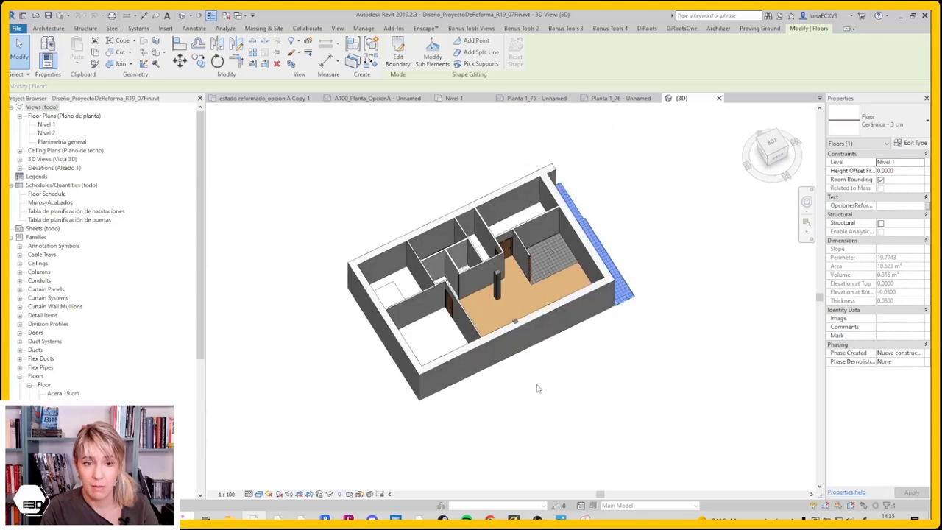
key("Escape")
Orbit the 3D model over the central rooms to a new overall angle
scroll(577, 274, "up", 4)
middle_click_drag(477, 257, 492, 307, "shift")
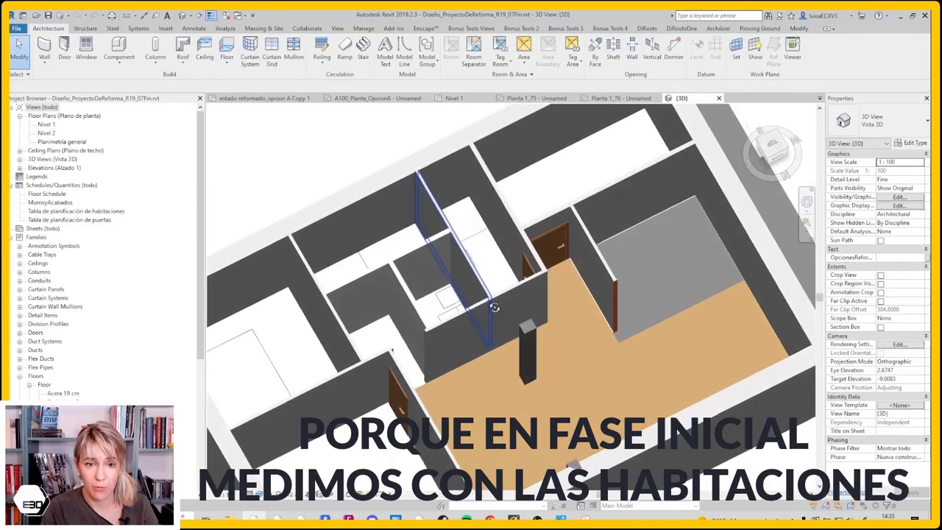
scroll(426, 372, "up", 3)
middle_click_drag(427, 372, 392, 320, "shift")
scroll(473, 450, "down", 3)
scroll(453, 250, "up", 2)
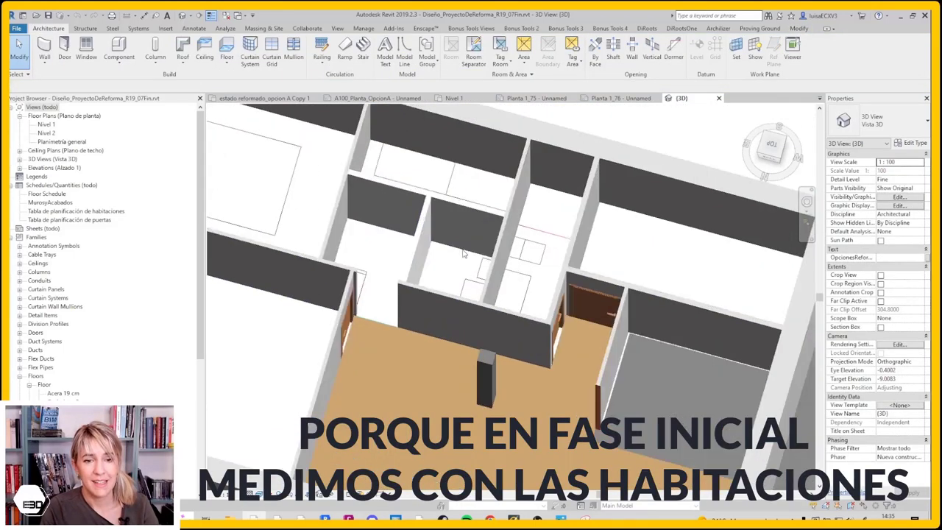
scroll(452, 250, "up", 2)
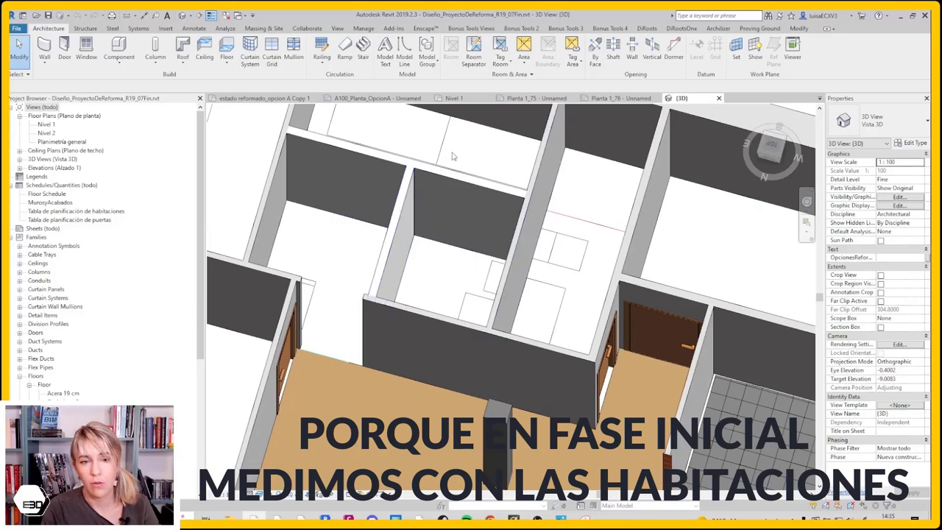
Look down over the wooden-floored room, then open the Nivel 1 floor plan
mouse_move(386, 249)
middle_mouse_down("shift")
mouse_move(376, 296)
mouse_move(413, 314)
mouse_move(368, 298)
middle_mouse_up("shift")
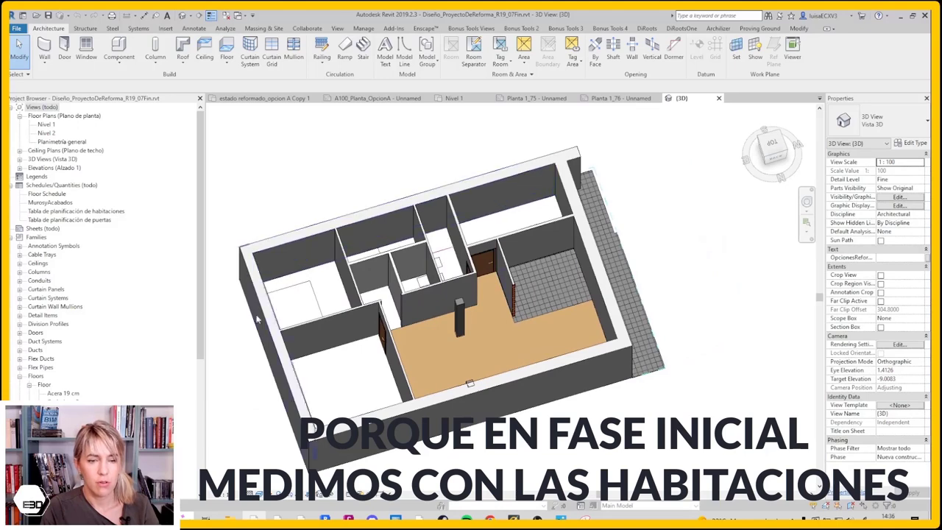
scroll(322, 292, "down", 2)
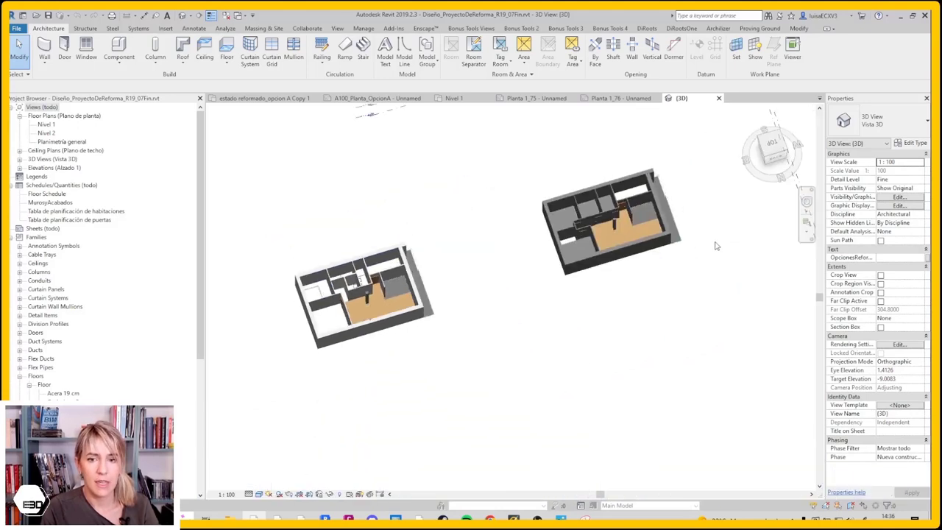
scroll(555, 187, "up", 3)
scroll(599, 308, "up", 2)
scroll(534, 145, "down", 3)
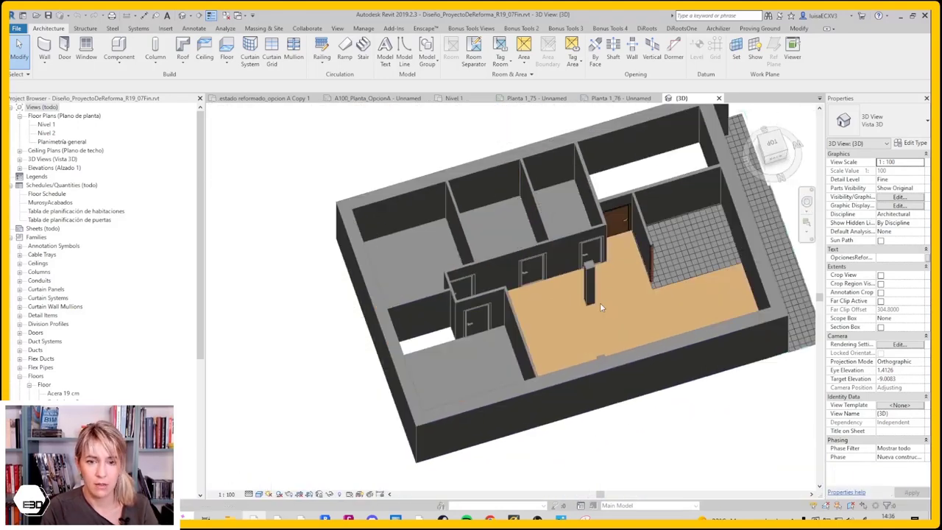
middle_click_drag(534, 146, 507, 280, "shift")
scroll(508, 280, "up", 1)
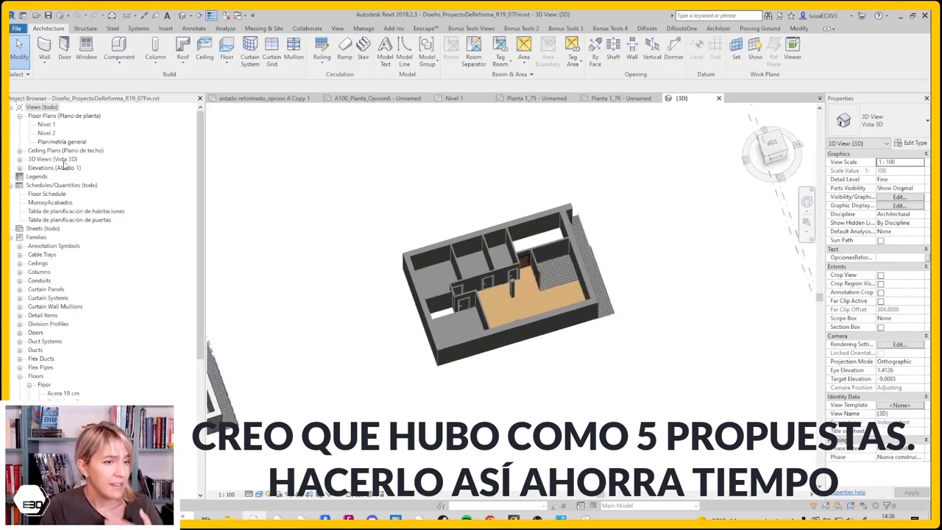
double_click(46, 124)
scroll(624, 272, "down", 4)
scroll(550, 360, "down", 3)
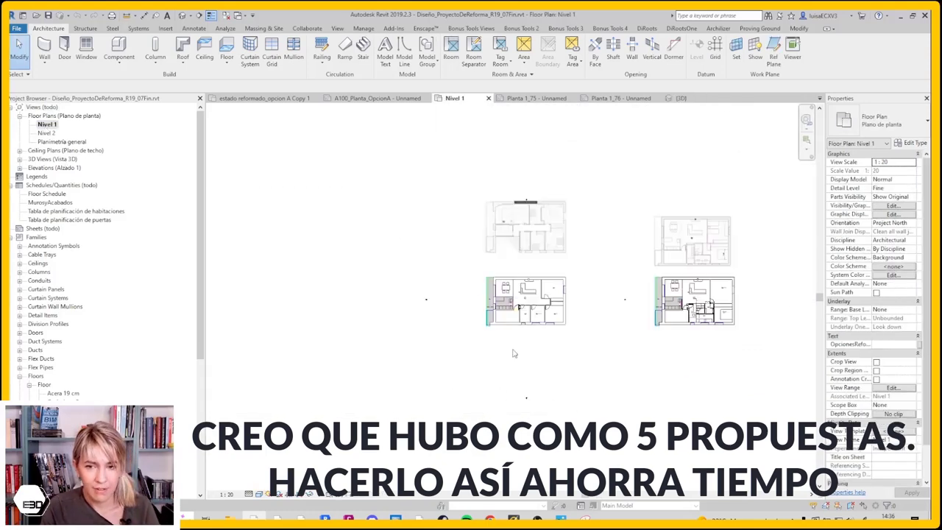
scroll(769, 307, "up", 3)
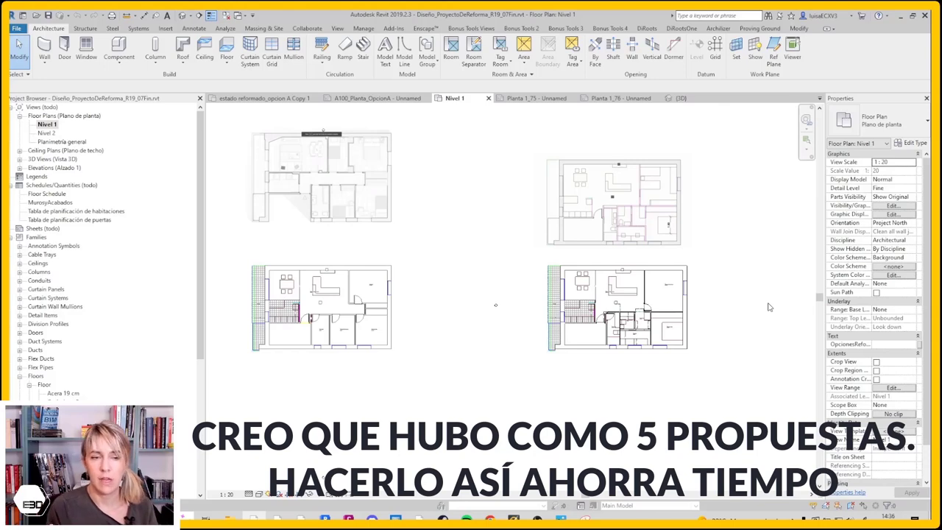
scroll(404, 340, "up", 3)
scroll(403, 340, "down", 3)
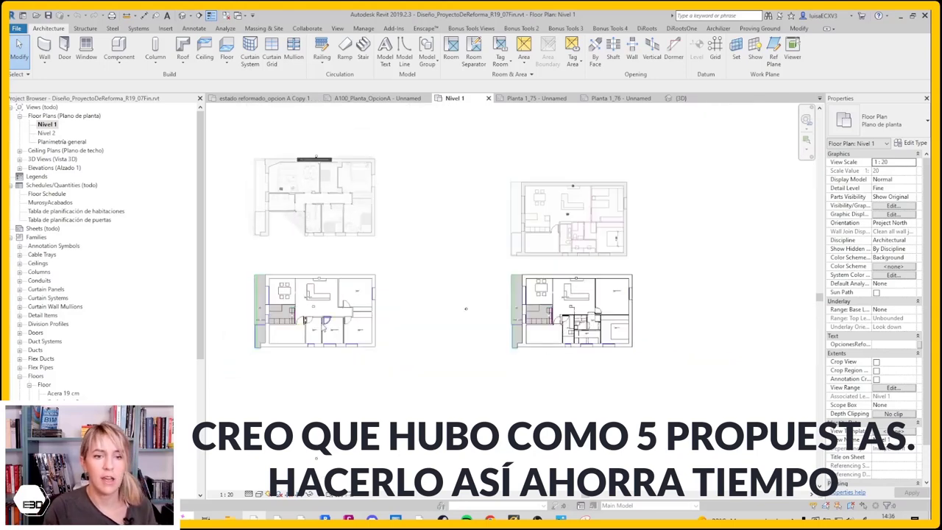
scroll(626, 330, "up", 2)
scroll(627, 331, "up", 1)
scroll(627, 330, "down", 3)
scroll(683, 368, "up", 1)
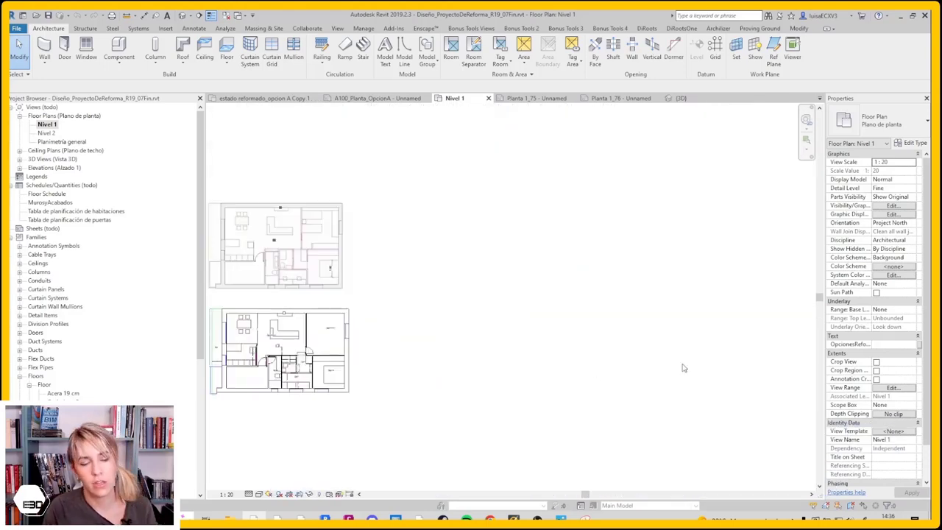
middle_click_drag(684, 368, 505, 397)
scroll(465, 414, "up", 1)
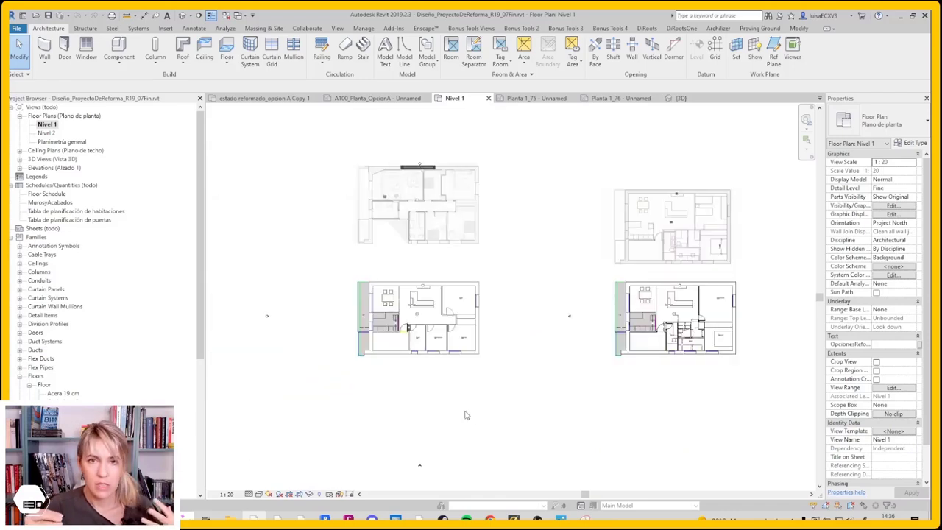
scroll(614, 313, "up", 2)
scroll(614, 312, "up", 2)
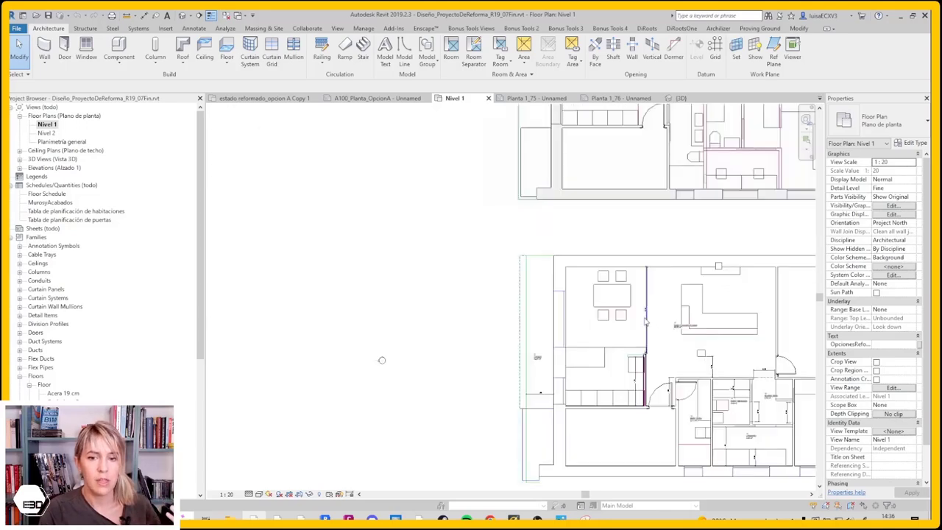
scroll(614, 313, "up", 2)
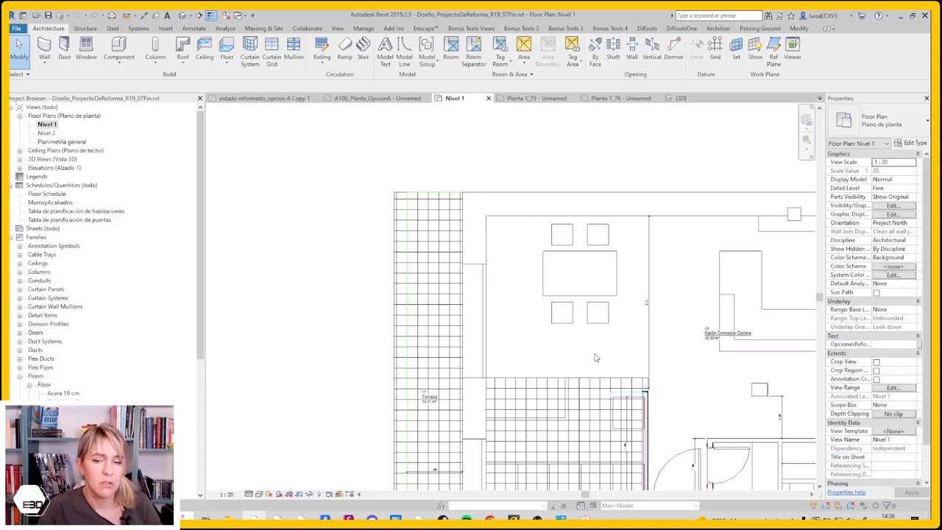
scroll(559, 331, "down", 5)
scroll(527, 304, "up", 4)
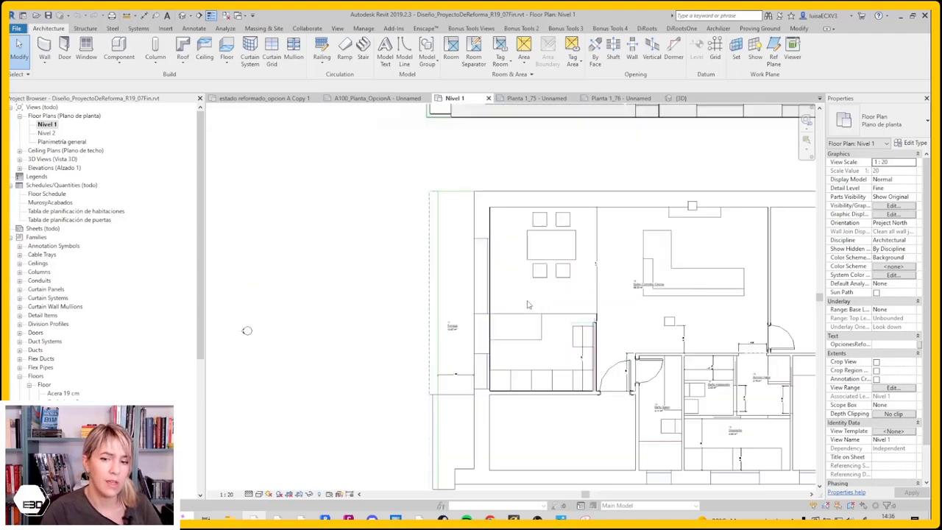
scroll(527, 303, "down", 3)
scroll(543, 353, "up", 4)
scroll(543, 368, "down", 4)
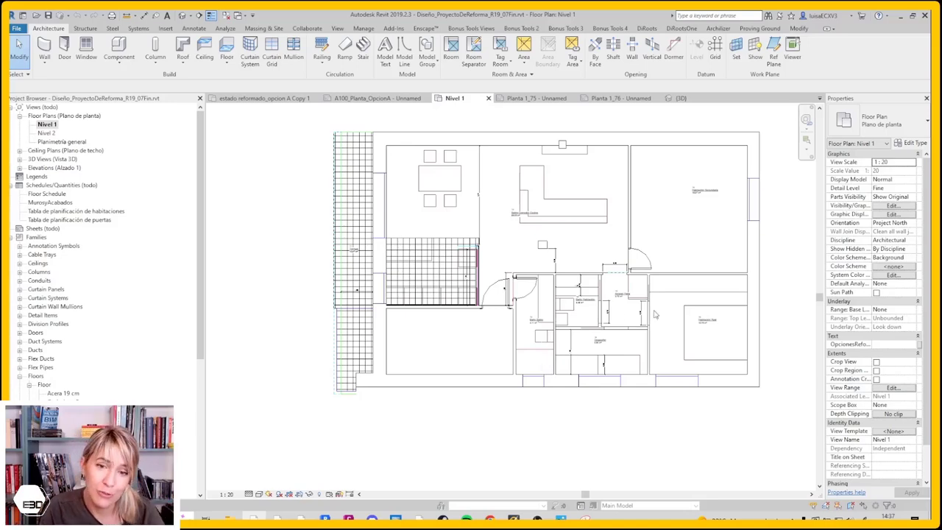
scroll(658, 318, "down", 3)
middle_click_drag(383, 398, 579, 429)
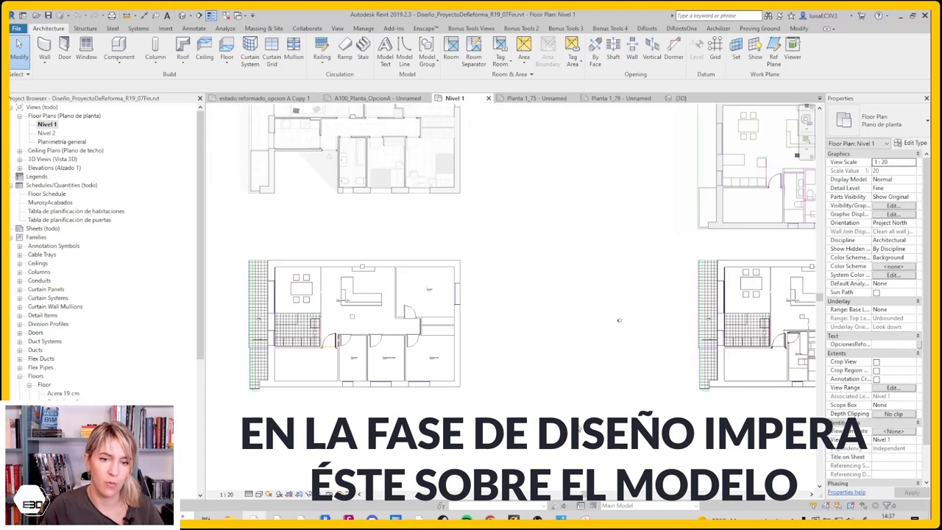
scroll(573, 373, "down", 2)
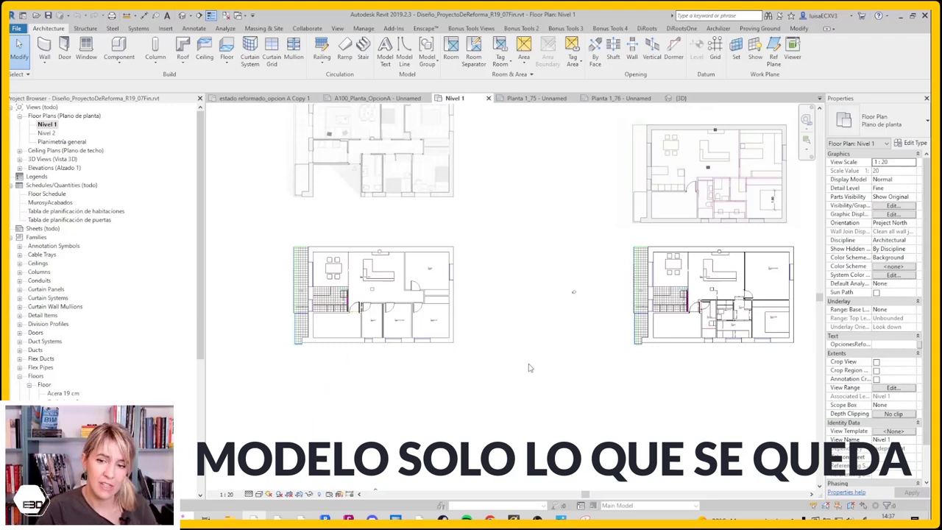
scroll(610, 284, "up", 2)
scroll(612, 387, "up", 2)
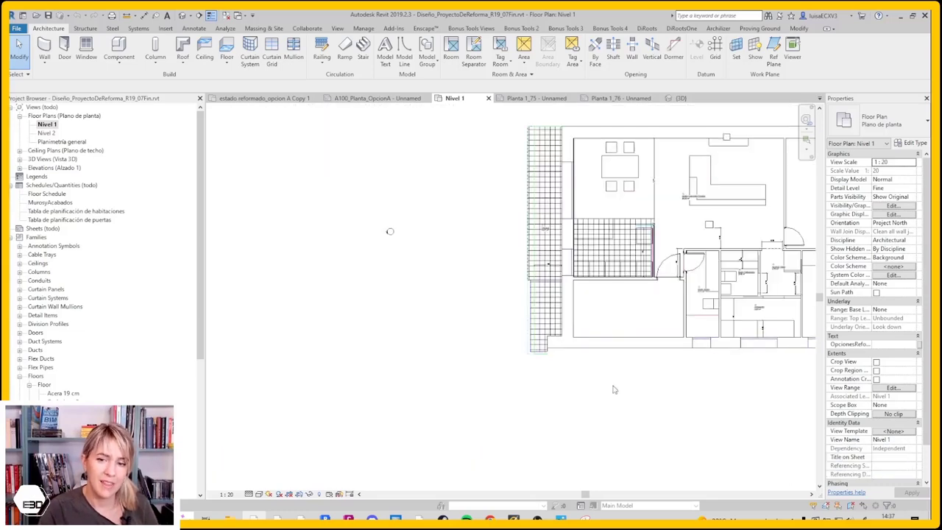
scroll(502, 326, "up", 1)
scroll(503, 329, "down", 1)
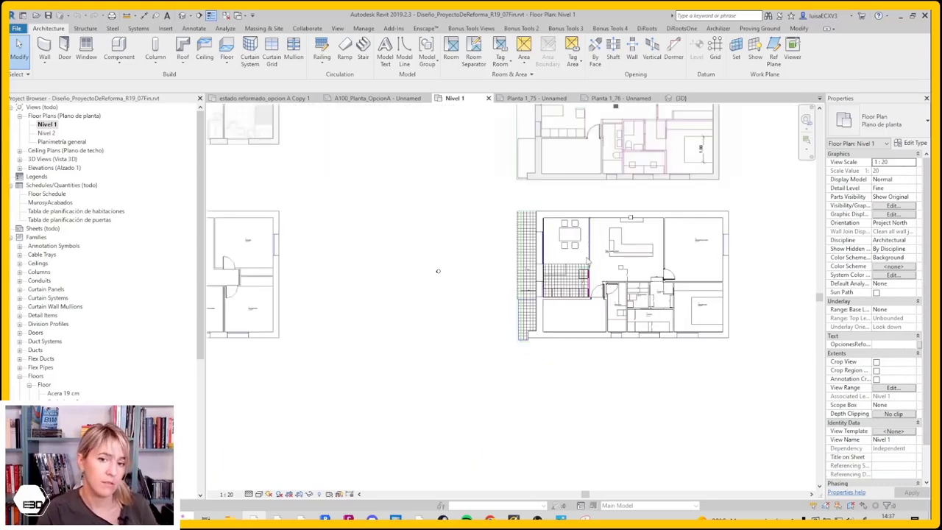
scroll(595, 303, "up", 2)
scroll(602, 288, "up", 1)
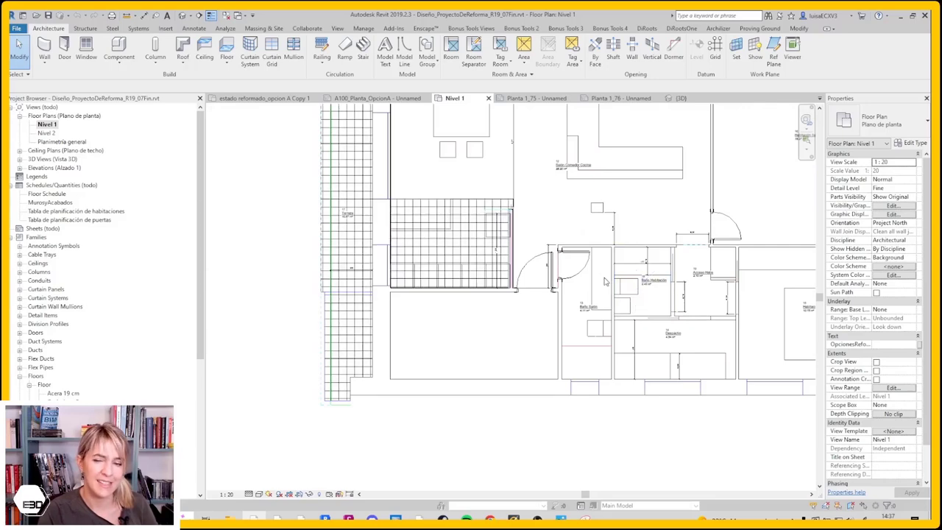
scroll(605, 282, "down", 2)
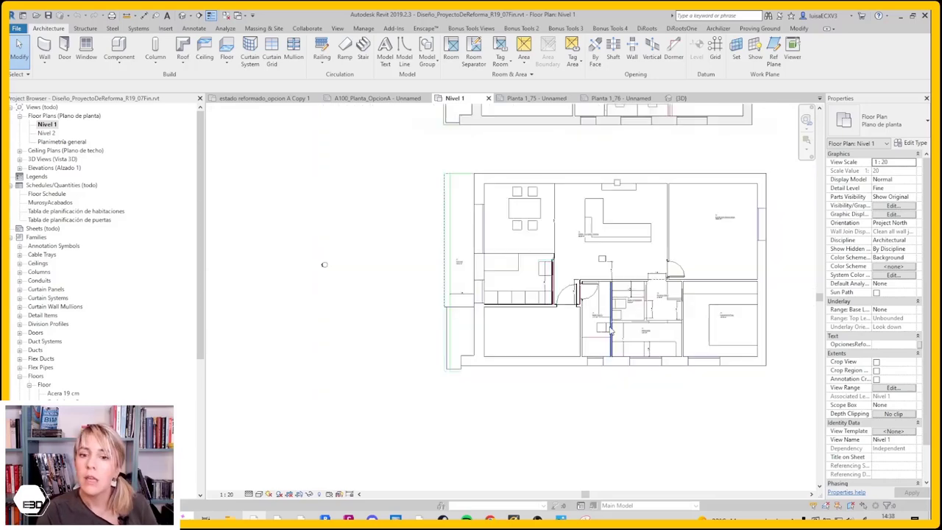
middle_click_drag(505, 416, 639, 420)
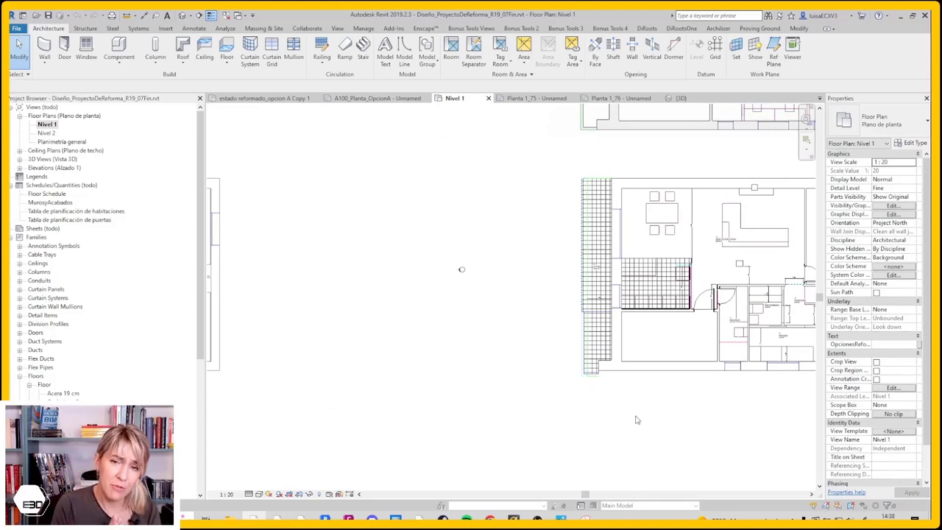
scroll(637, 420, "down", 1)
scroll(637, 412, "down", 3)
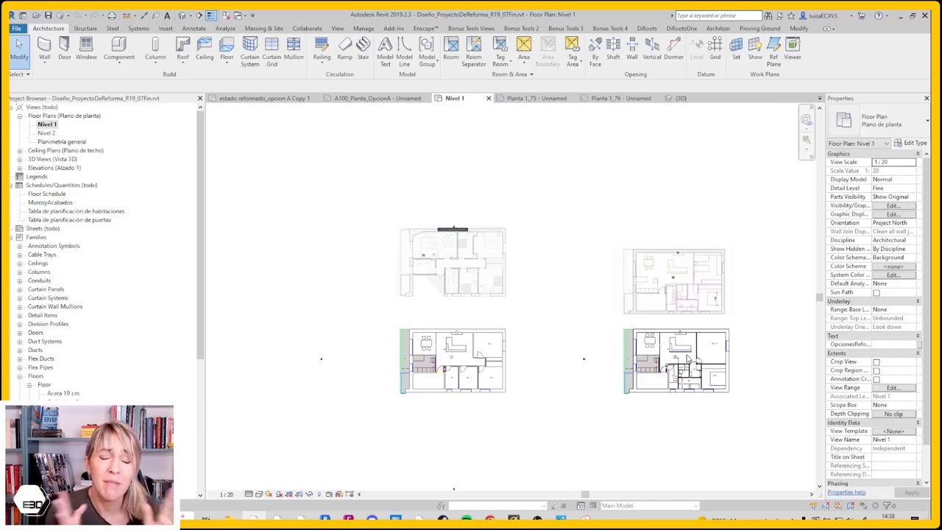
Switch to the Planta 1_75 sheet view tab and zoom out on it
key("ctrl+Tab")
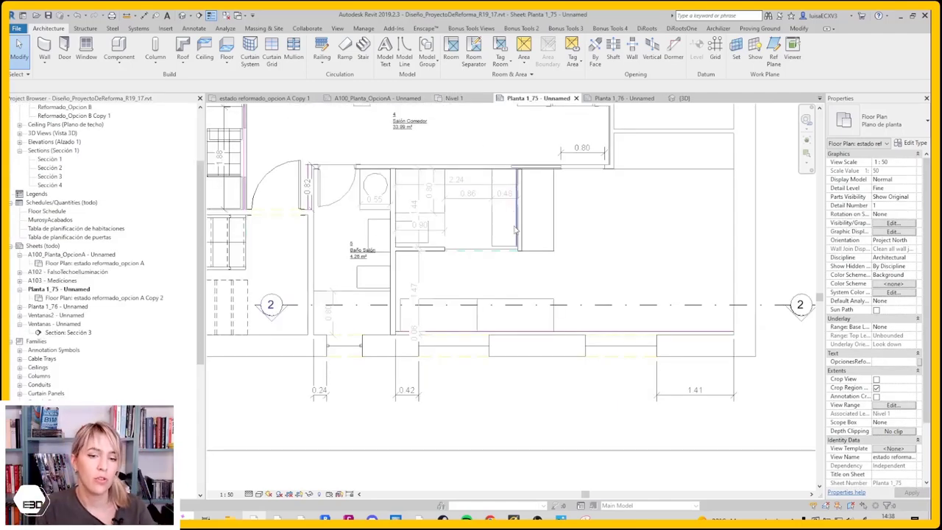
scroll(515, 231, "down", 4)
scroll(481, 303, "down", 3)
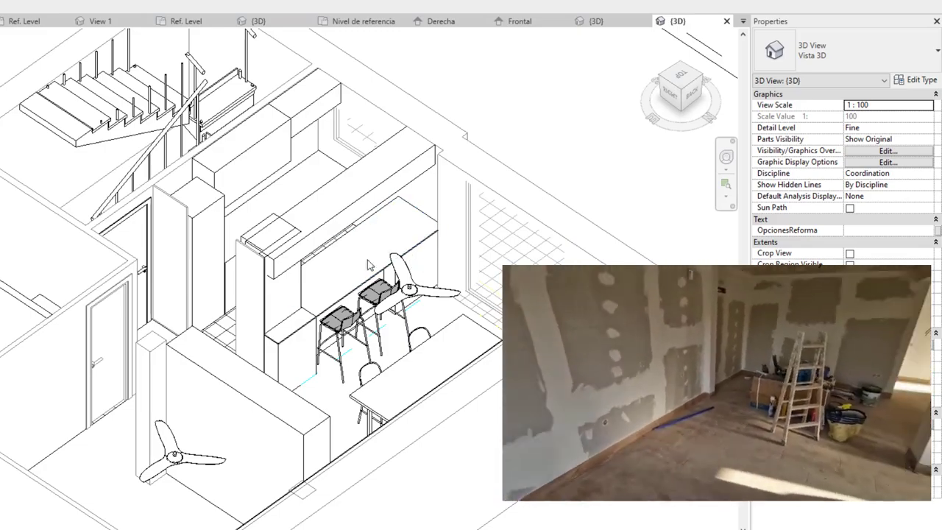
left_click(690, 94)
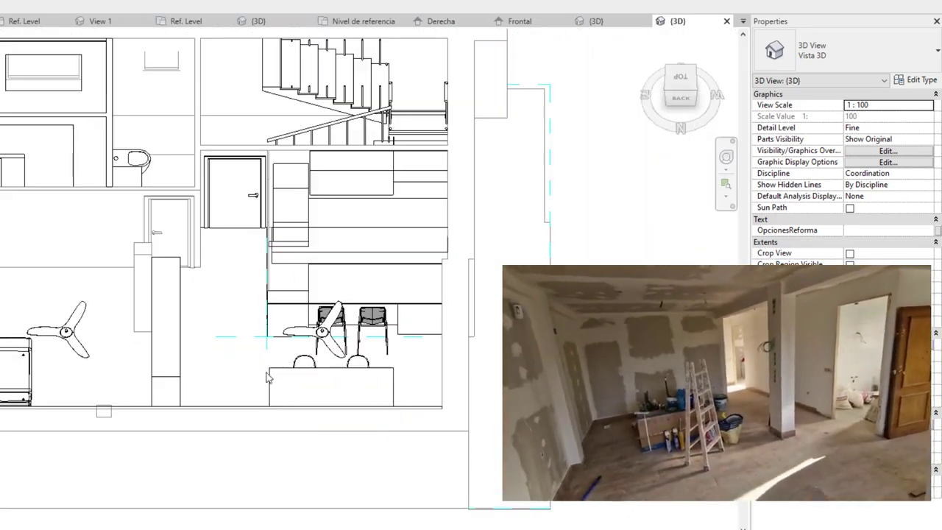
mouse_move(183, 353)
middle_mouse_down("shift")
mouse_move(218, 368)
mouse_move(406, 322)
mouse_move(237, 344)
middle_mouse_up("shift")
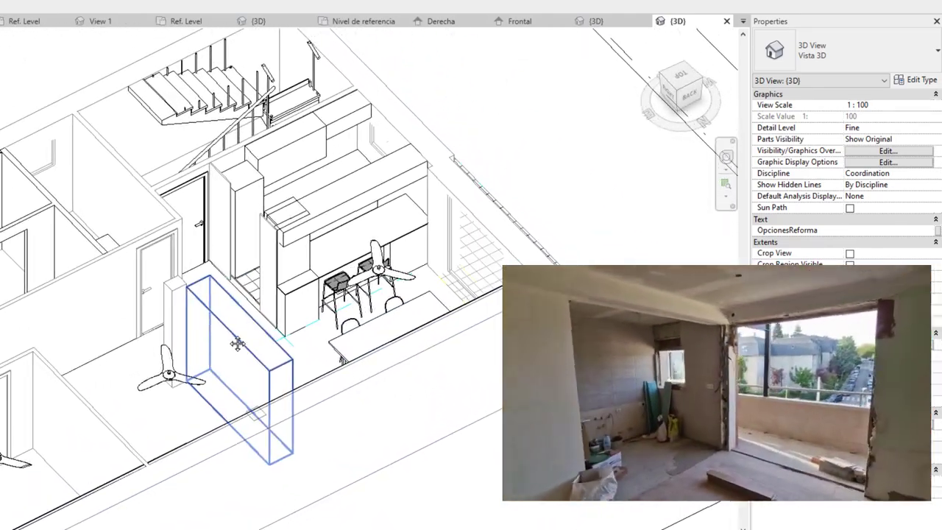
middle_click_drag(256, 299, 383, 441)
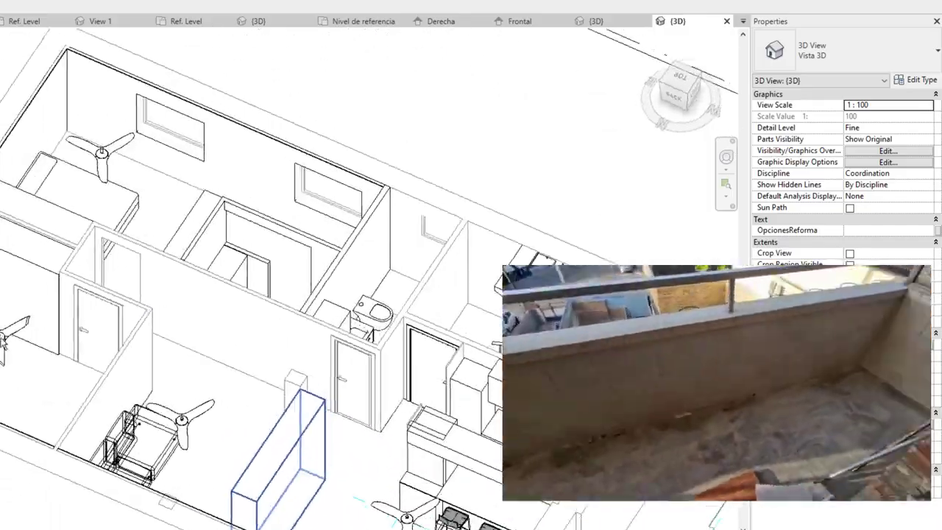
mouse_move(4, 340)
middle_mouse_down("shift")
mouse_move(147, 301)
mouse_move(396, 309)
mouse_move(205, 282)
mouse_move(303, 331)
mouse_move(459, 330)
mouse_move(220, 301)
mouse_move(322, 331)
mouse_move(399, 337)
mouse_move(471, 306)
mouse_move(326, 405)
mouse_move(282, 461)
mouse_move(330, 406)
mouse_move(384, 434)
mouse_move(160, 421)
mouse_move(231, 420)
middle_mouse_up("shift")
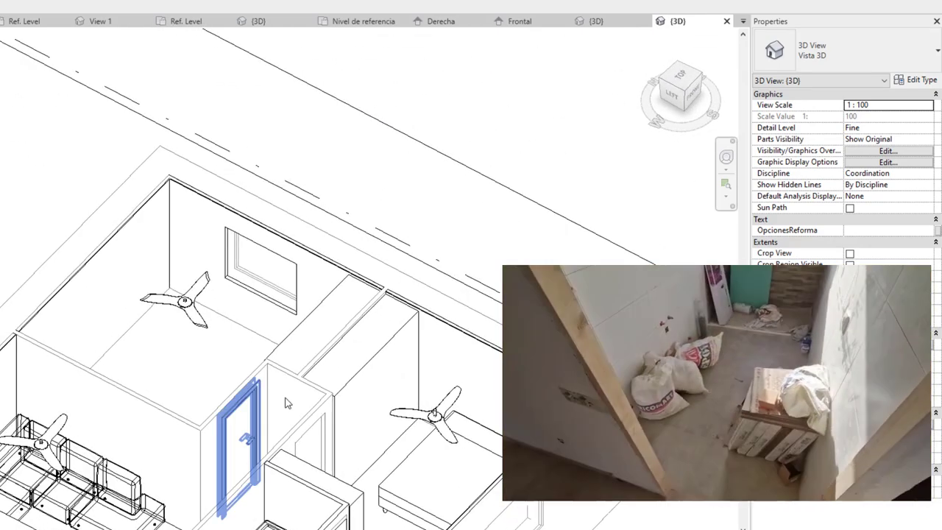
Select the Armario wardrobe, the wall beside it and the door lines near the bathroom
left_click(348, 389)
scroll(457, 222, "down", 3)
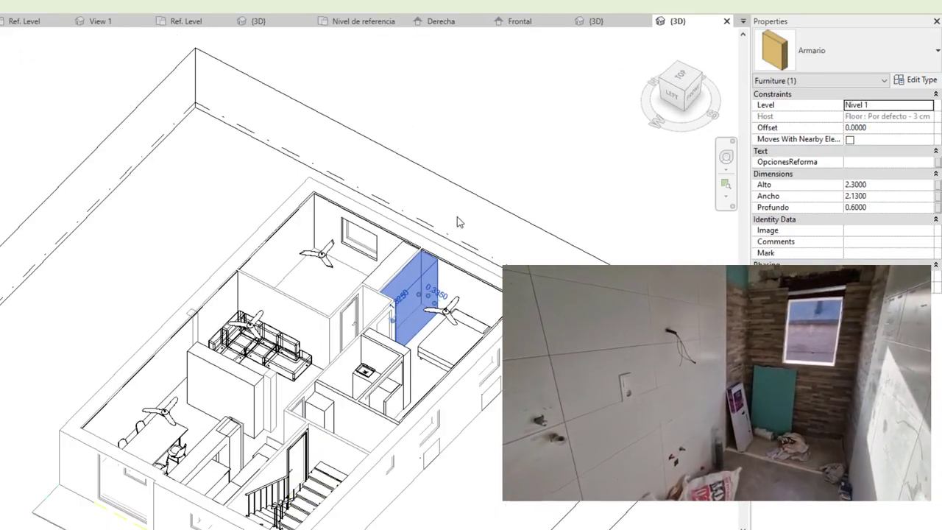
left_click(465, 429)
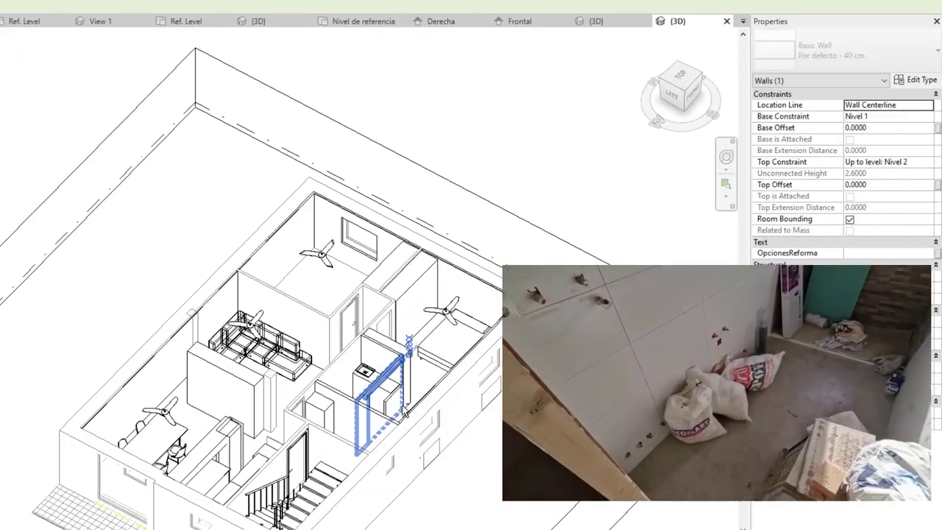
left_click(373, 394)
Orbit to the ViewCube TOP view and fit the whole floor plan
mouse_move(373, 393)
middle_mouse_down("shift")
mouse_move(250, 454)
mouse_move(353, 513)
mouse_move(420, 505)
mouse_move(504, 515)
mouse_move(452, 497)
middle_mouse_up("shift")
mouse_move(378, 333)
middle_mouse_down("shift")
mouse_move(381, 196)
mouse_move(346, 309)
mouse_move(434, 414)
mouse_move(353, 353)
middle_mouse_up("shift")
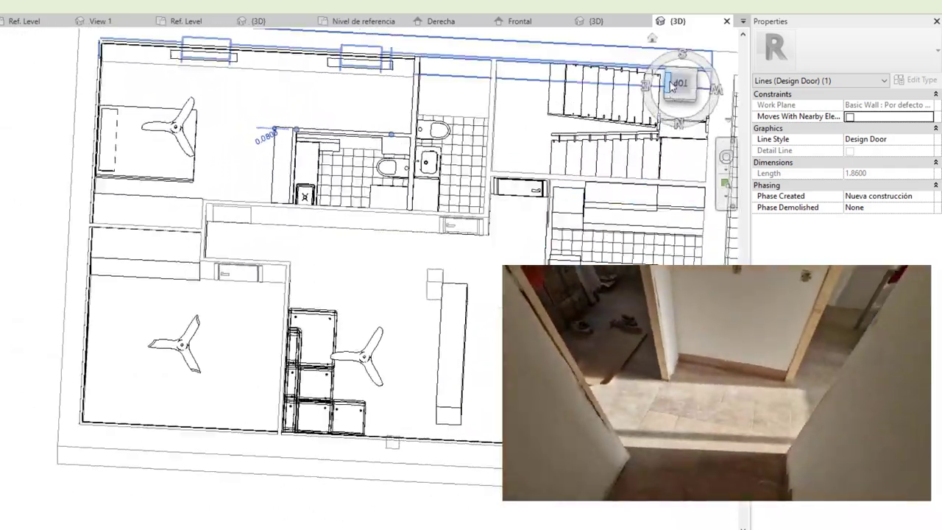
left_click(690, 91)
scroll(421, 228, "up", 5)
scroll(219, 274, "up", 3)
scroll(219, 274, "down", 3)
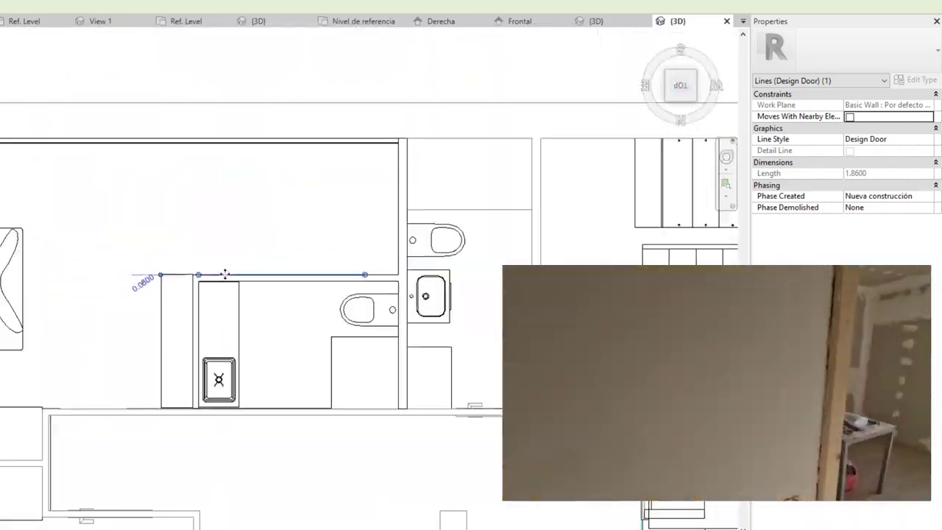
scroll(342, 246, "down", 2)
scroll(267, 174, "down", 2)
scroll(304, 270, "up", 1)
key("Escape")
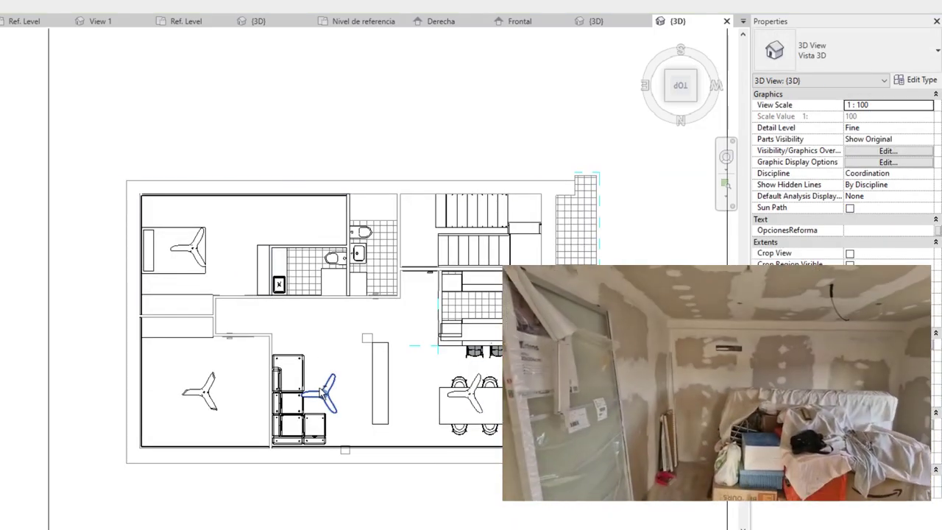
Select the ceiling fan, then orbit to an isometric view framing the stairs and toilet room
left_click(293, 406)
mouse_move(296, 330)
middle_mouse_down("shift")
mouse_move(131, 185)
mouse_move(417, 356)
mouse_move(292, 337)
middle_mouse_up("shift")
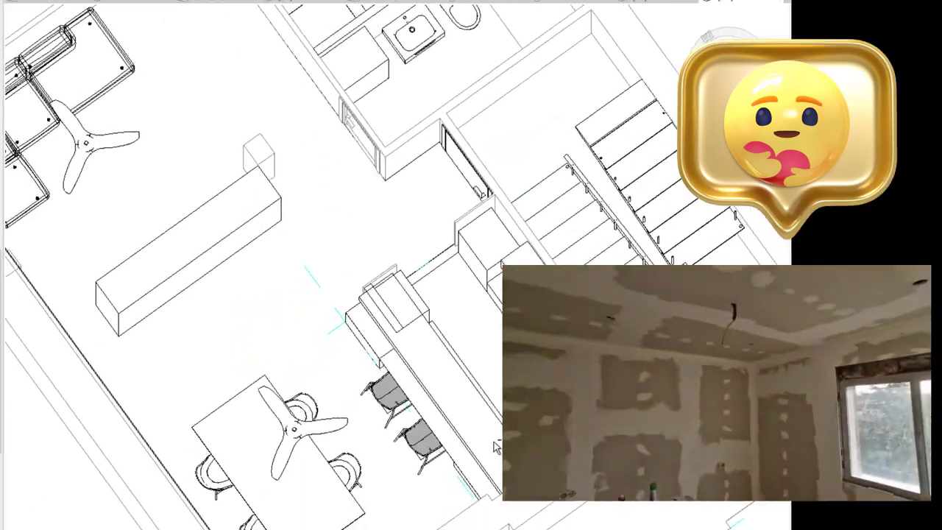
mouse_move(383, 279)
middle_mouse_down("shift")
mouse_move(432, 273)
mouse_move(397, 228)
middle_mouse_up("shift")
scroll(398, 228, "up", 3)
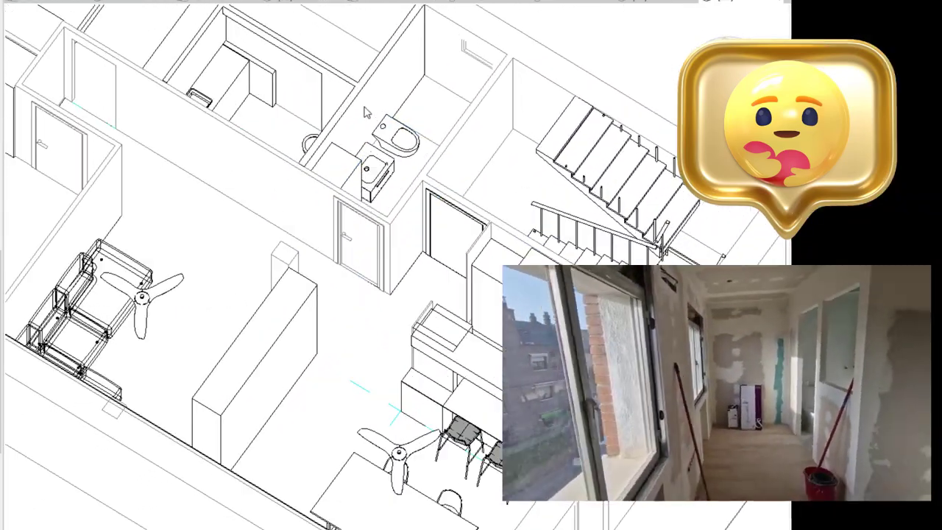
mouse_move(383, 192)
middle_mouse_down()
mouse_move(374, 164)
mouse_move(442, 195)
middle_mouse_up()
scroll(298, 208, "down", 5)
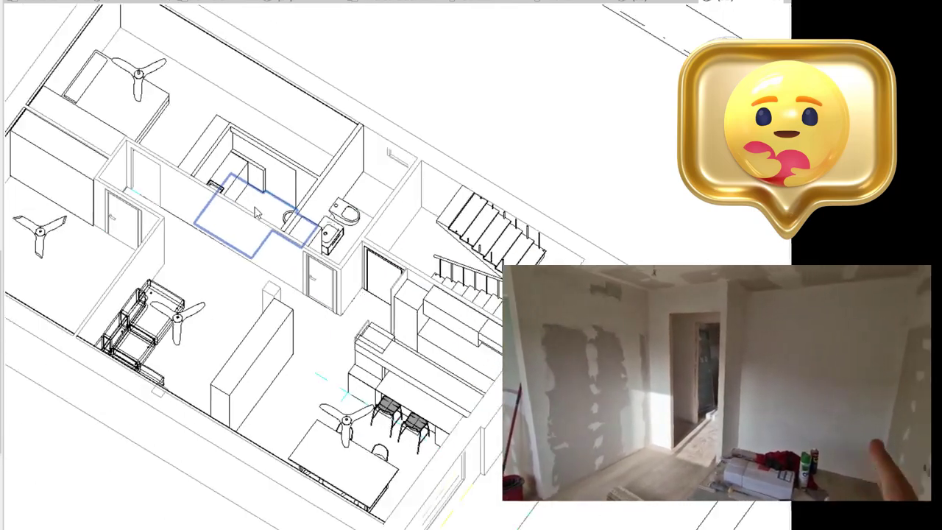
Orbit the 3D model to look into the left room and over the bedroom
middle_click_drag(297, 208, 221, 243, "shift")
scroll(177, 265, "up", 5)
scroll(178, 265, "down", 3)
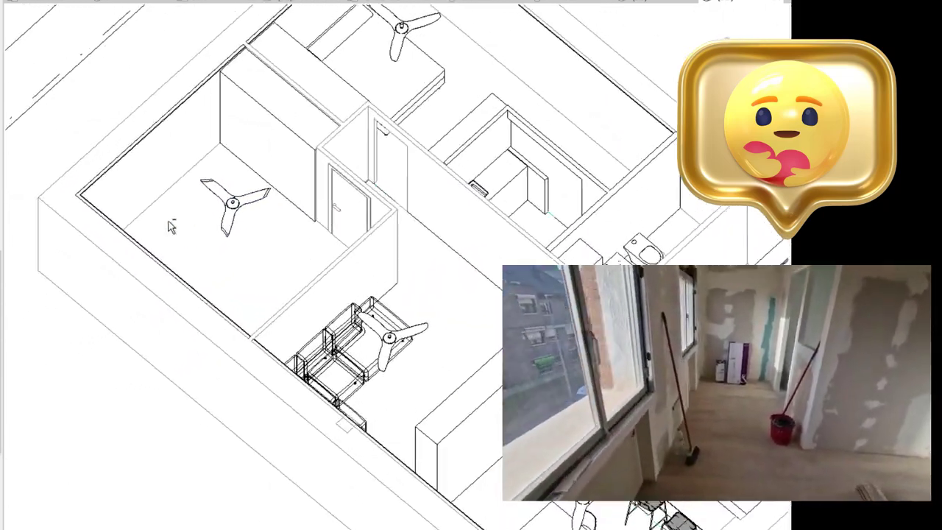
mouse_move(178, 265)
middle_mouse_down("shift")
mouse_move(368, 221)
mouse_move(471, 153)
middle_mouse_up("shift")
scroll(471, 153, "up", 3)
scroll(471, 153, "down", 5)
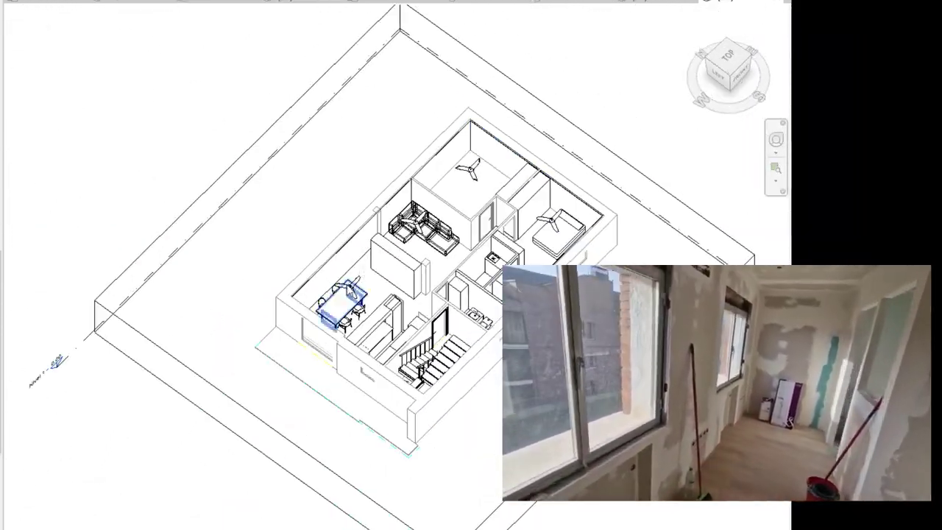
scroll(471, 221, "up", 4)
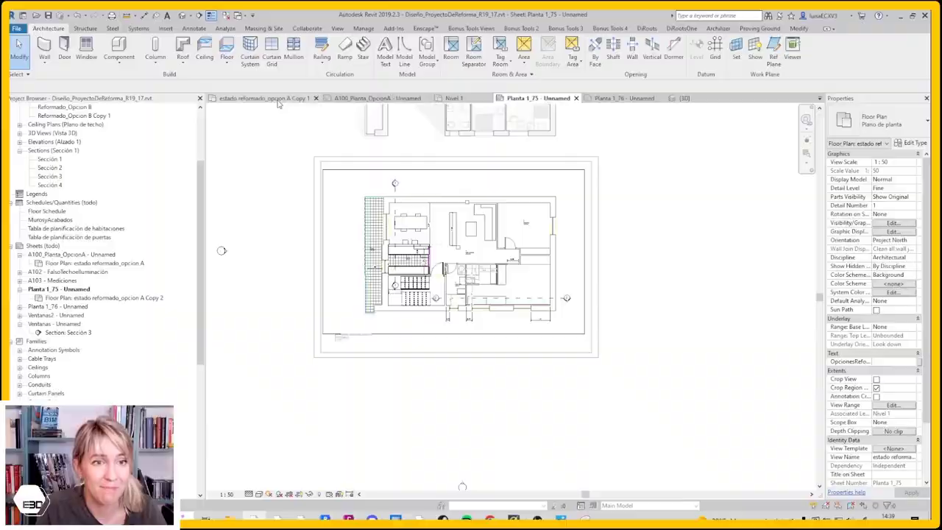